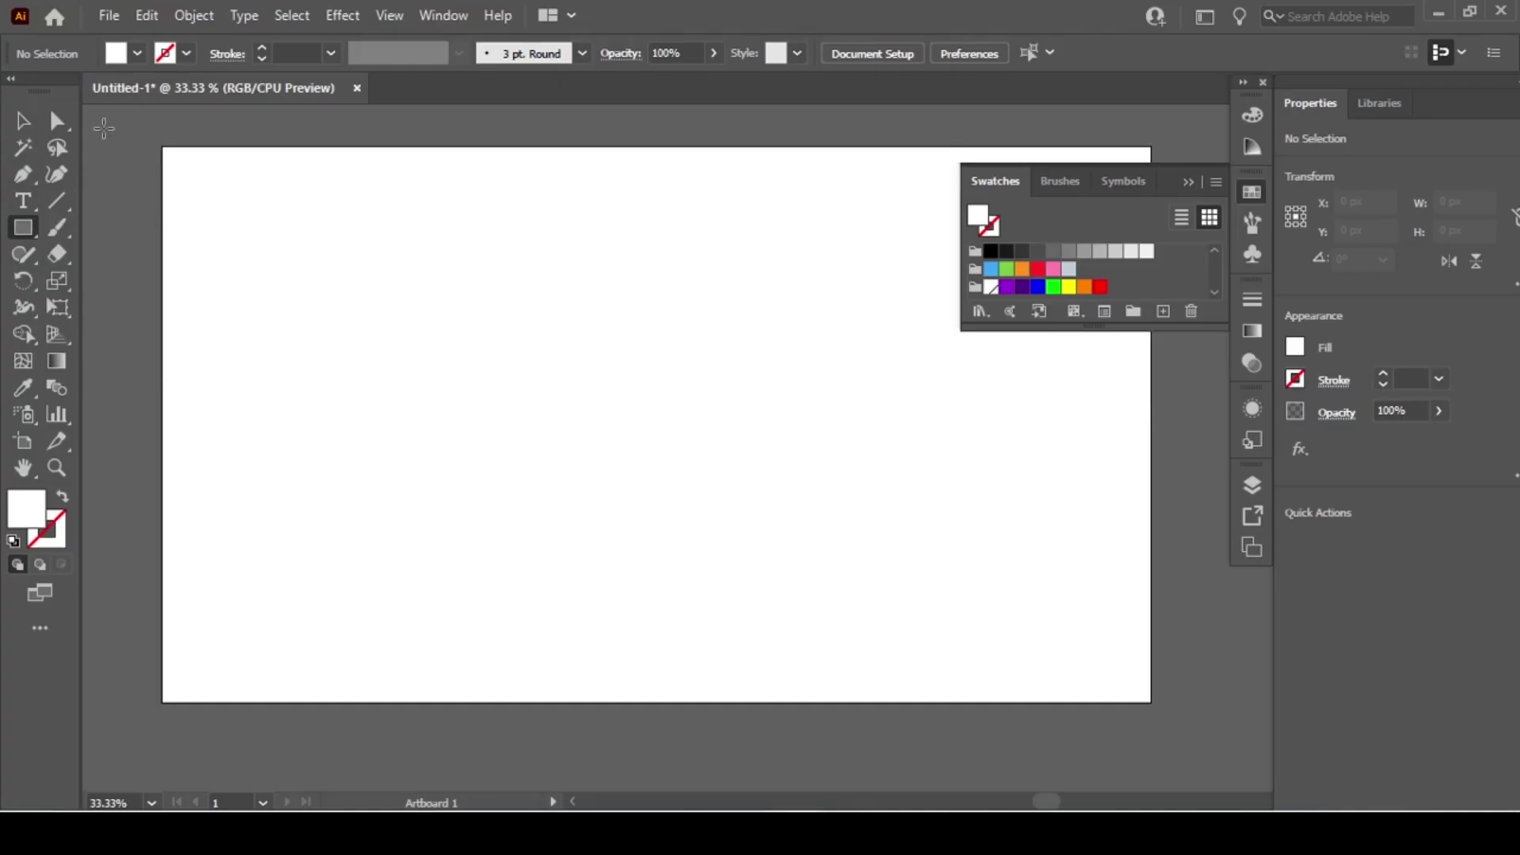
# Set the fill colour to pink in the Color Picker
pyautogui.click(137, 53)
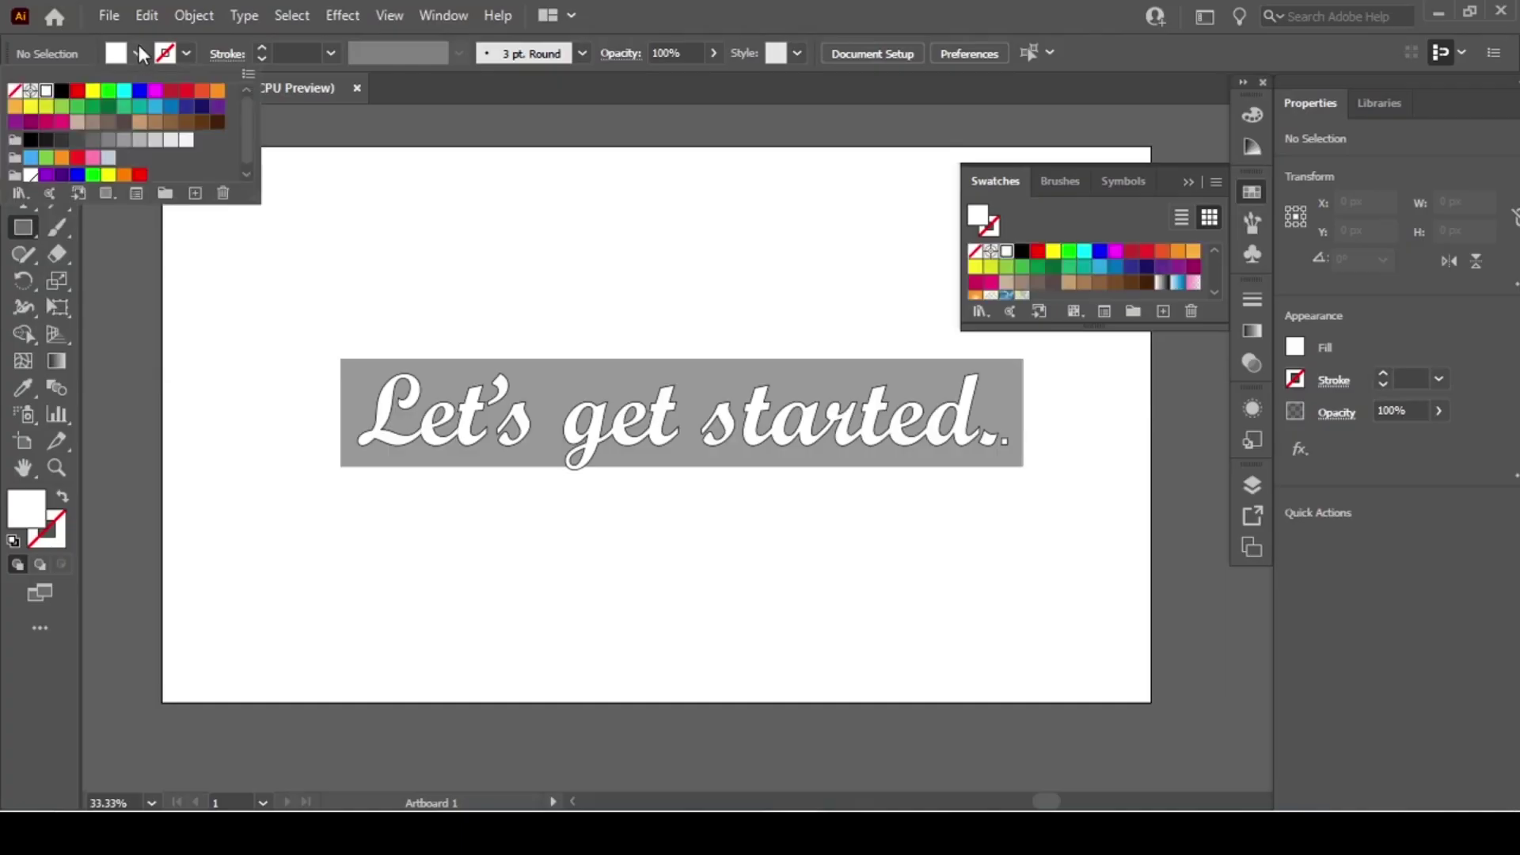
pyautogui.doubleClick(23, 507)
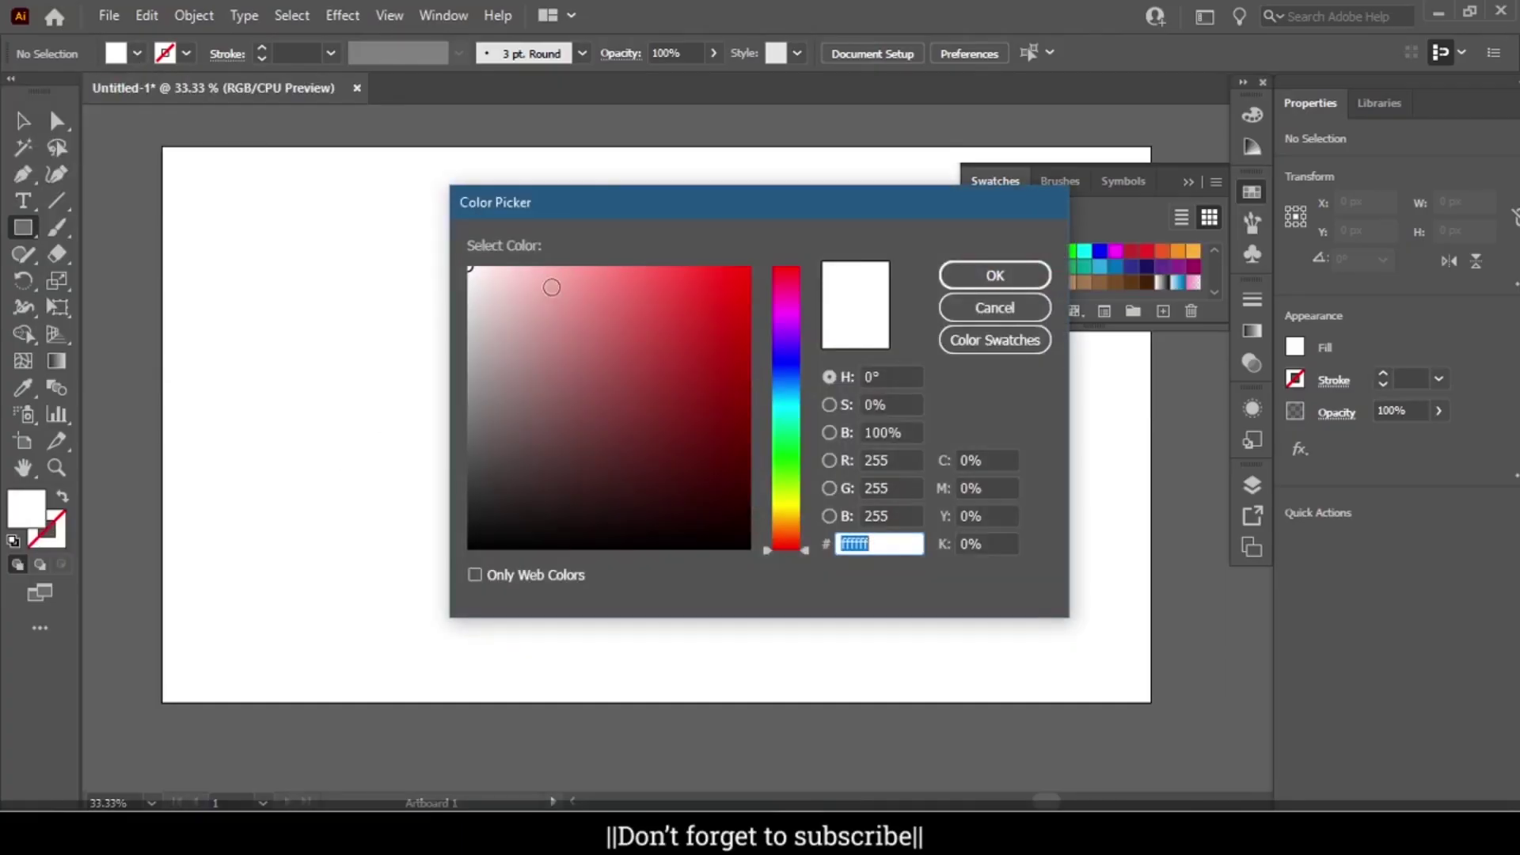
pyautogui.click(585, 271)
pyautogui.click(995, 276)
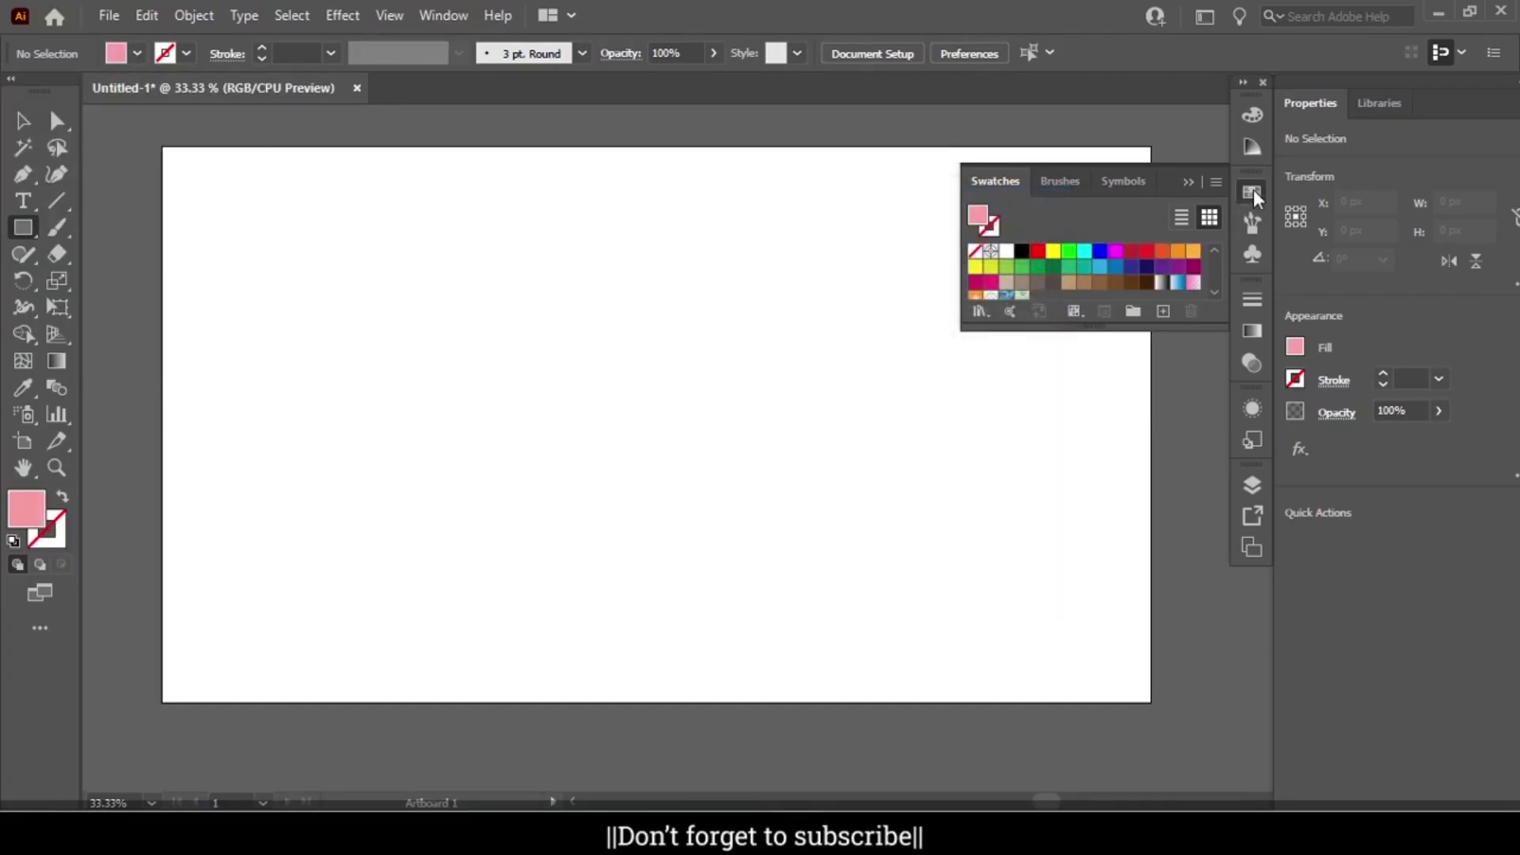
pyautogui.click(1253, 193)
# Draw a pink rectangle covering the whole artboard and send it to the back
pyautogui.moveTo(163, 147); pyautogui.dragTo(1152, 702)
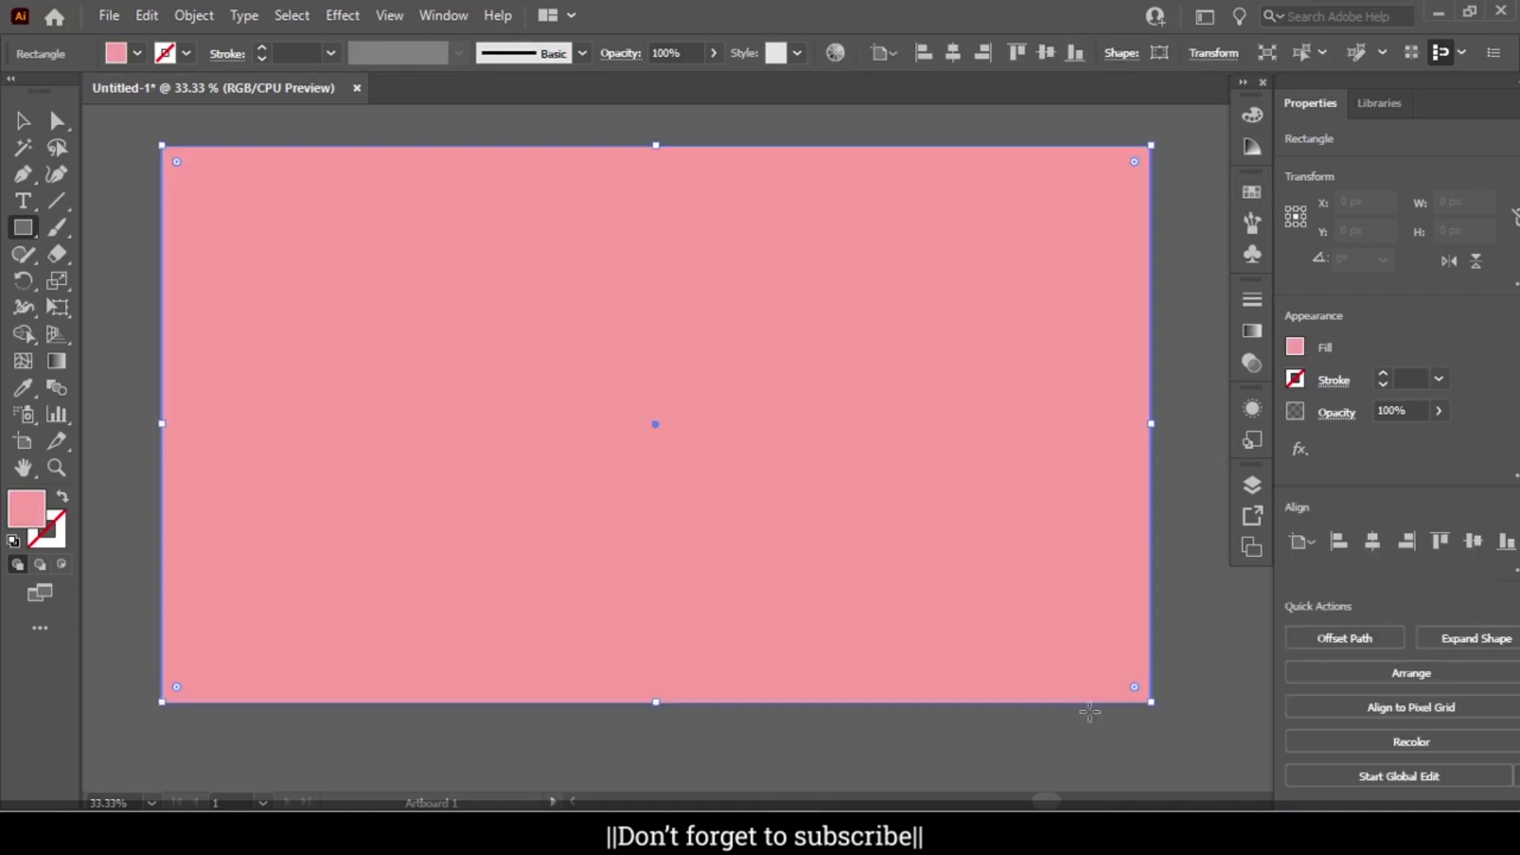
pyautogui.rightClick(665, 402)
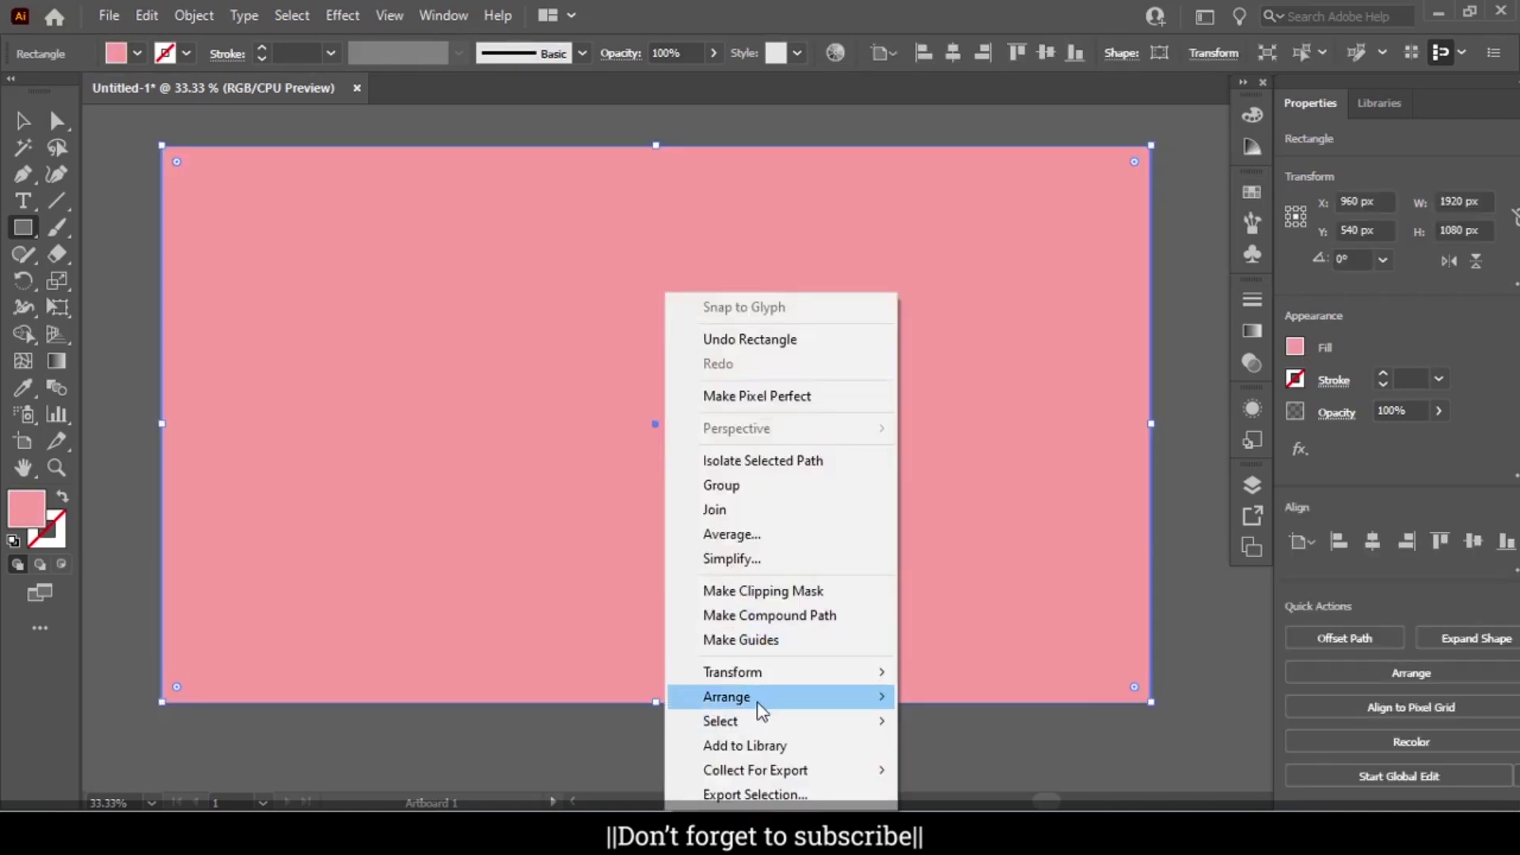
pyautogui.click(974, 770)
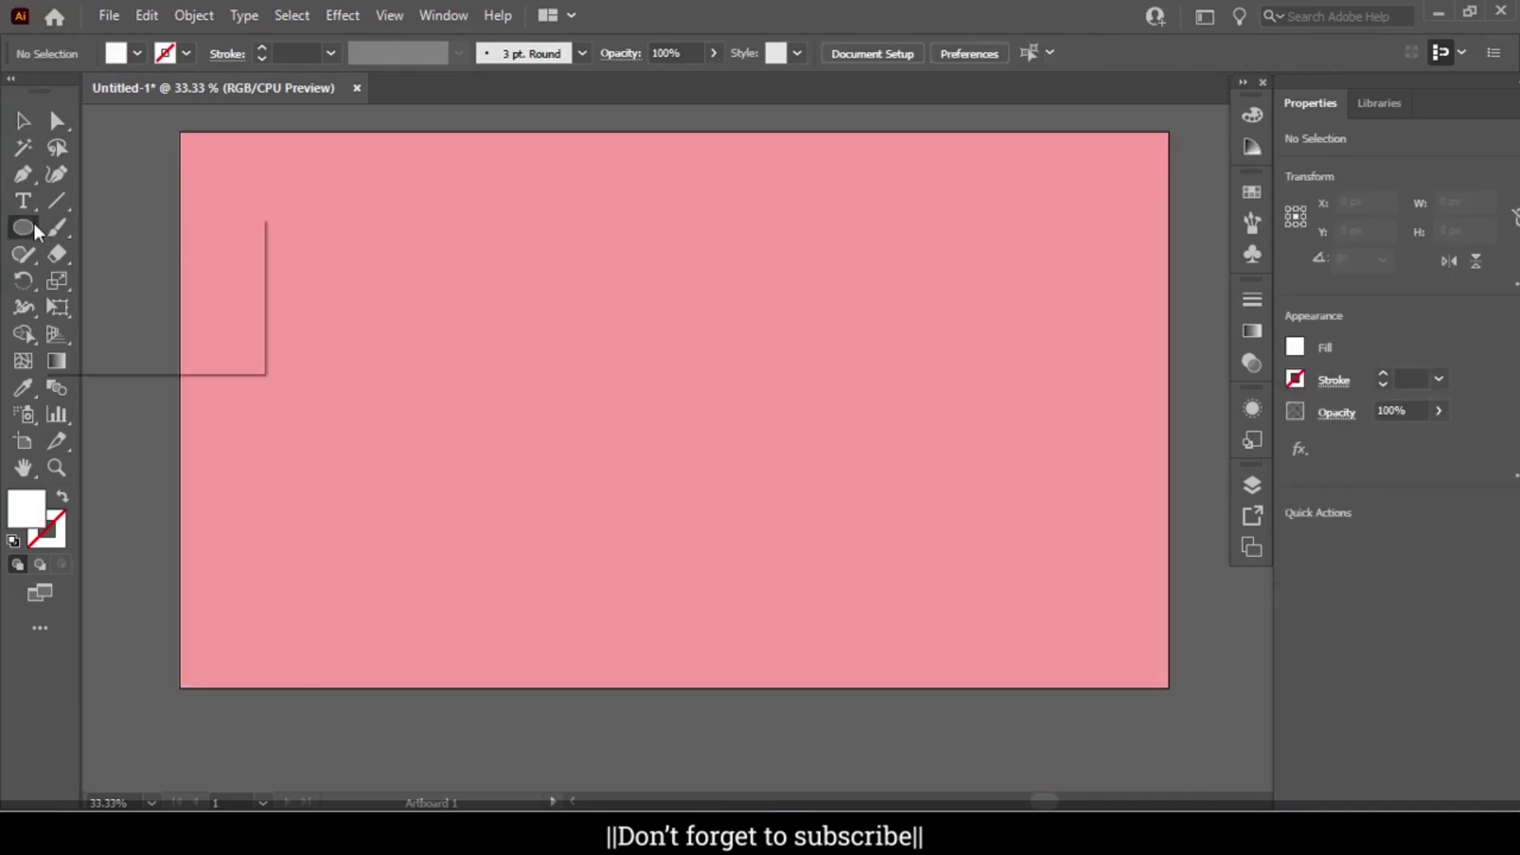
# Draw a white strip along the bottom and four overlapping white cloud circles at left
pyautogui.moveTo(180, 590); pyautogui.dragTo(1169, 687)
pyautogui.press('l')
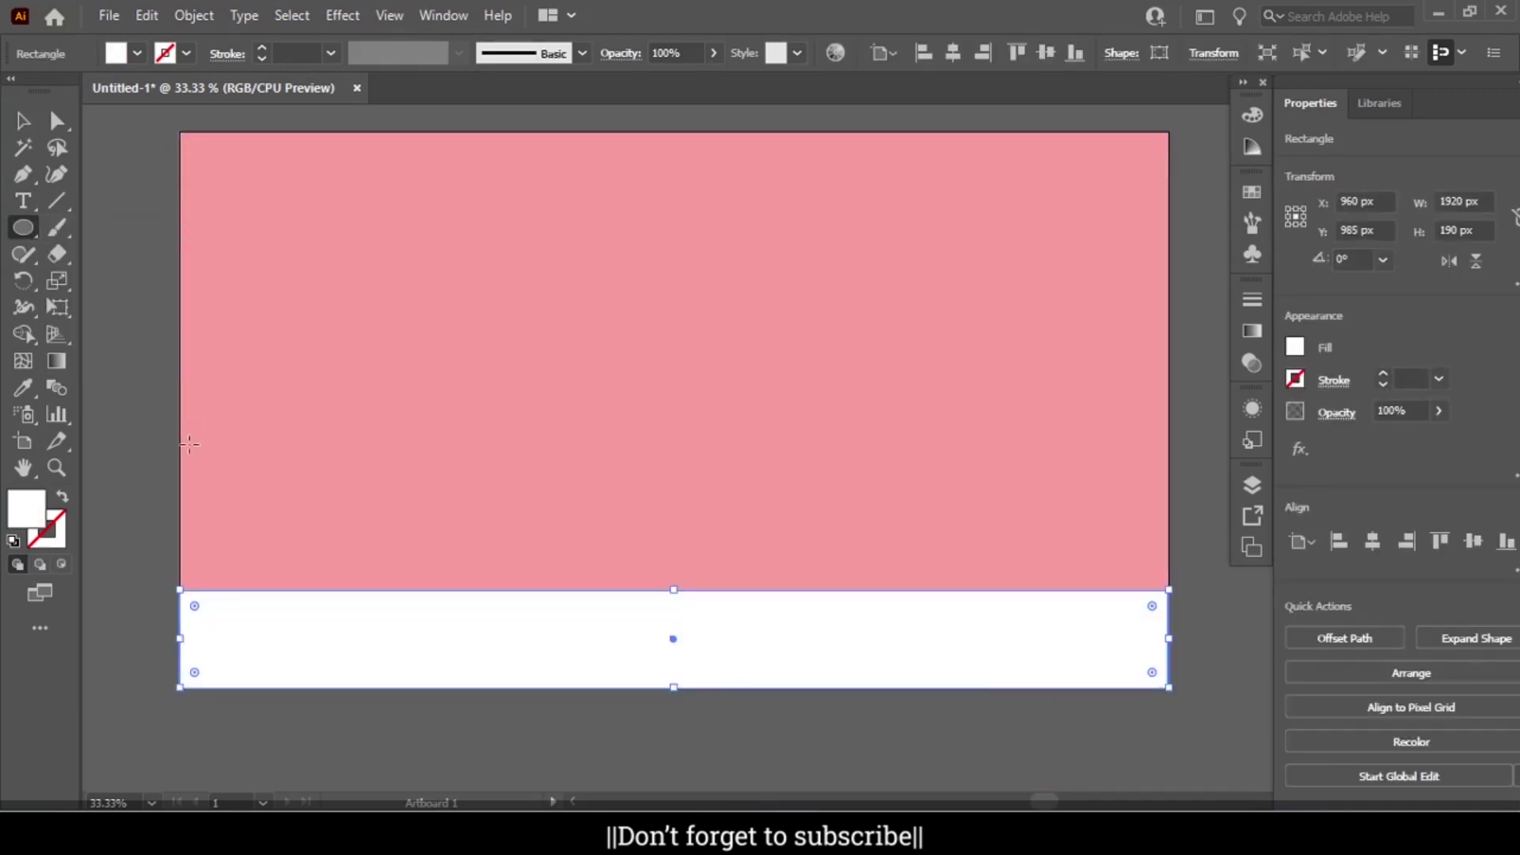
pyautogui.moveTo(193, 459); pyautogui.dragTo(328, 617)
pyautogui.moveTo(286, 438); pyautogui.dragTo(388, 546)
pyautogui.moveTo(314, 491); pyautogui.dragTo(445, 630)
pyautogui.moveTo(380, 435)
pyautogui.mouseDown()
pyautogui.moveTo(508, 545)
pyautogui.moveTo(531, 606)
pyautogui.mouseUp()
# Enlarge one cloud circle and stretch the leftmost into a tall oval
pyautogui.press('v')
pyautogui.click(367, 550)
pyautogui.moveTo(387, 544)
pyautogui.mouseDown()
pyautogui.moveTo(425, 618)
pyautogui.moveTo(486, 583)
pyautogui.mouseUp()
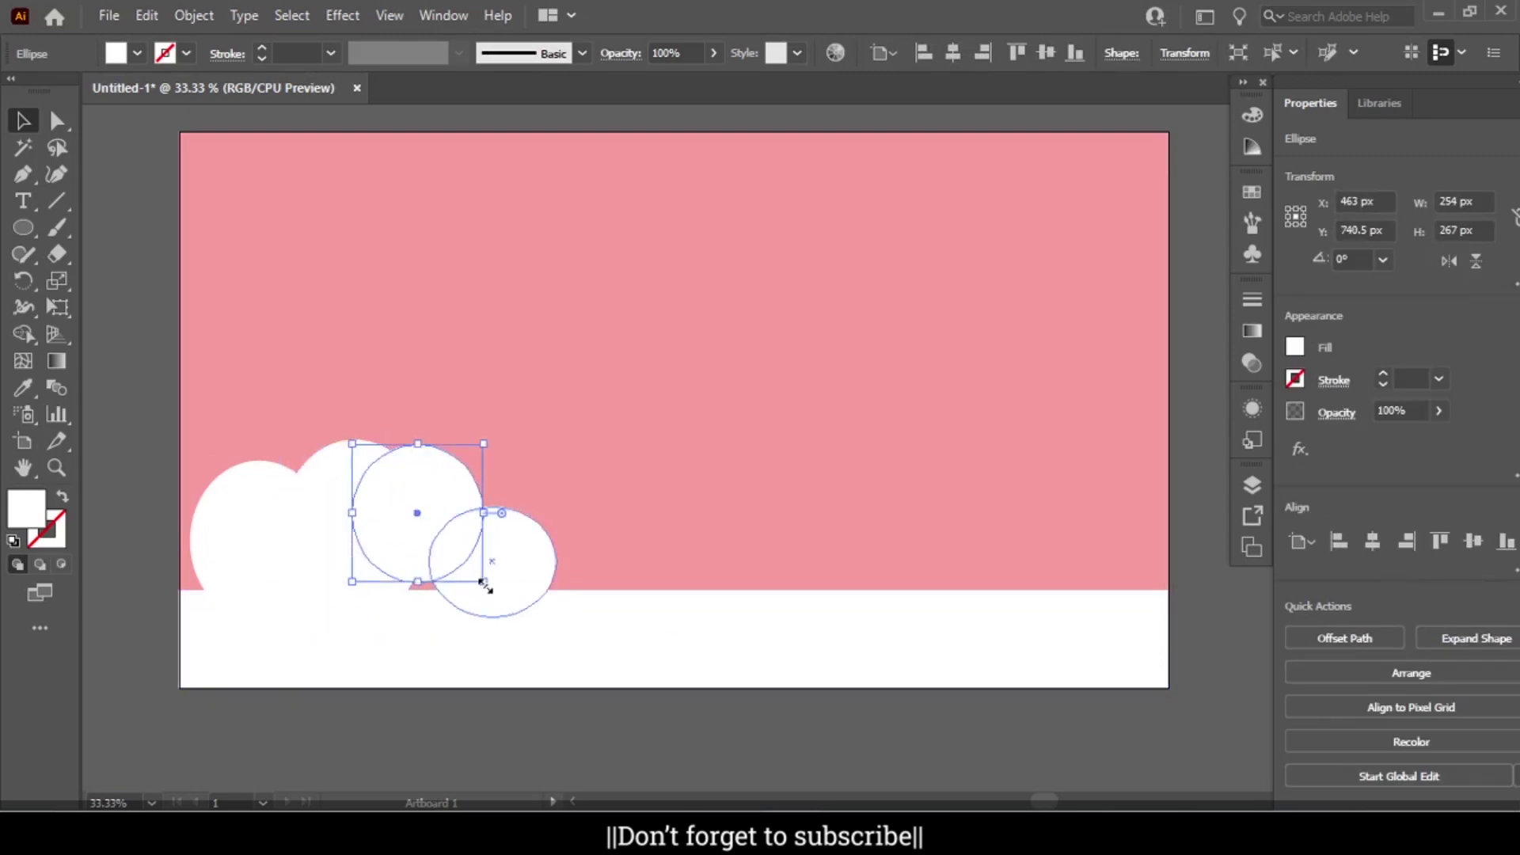
pyautogui.moveTo(193, 459); pyautogui.dragTo(183, 410)
pyautogui.hotkey('ctrl', 'shift', 'a')
pyautogui.click(237, 624)
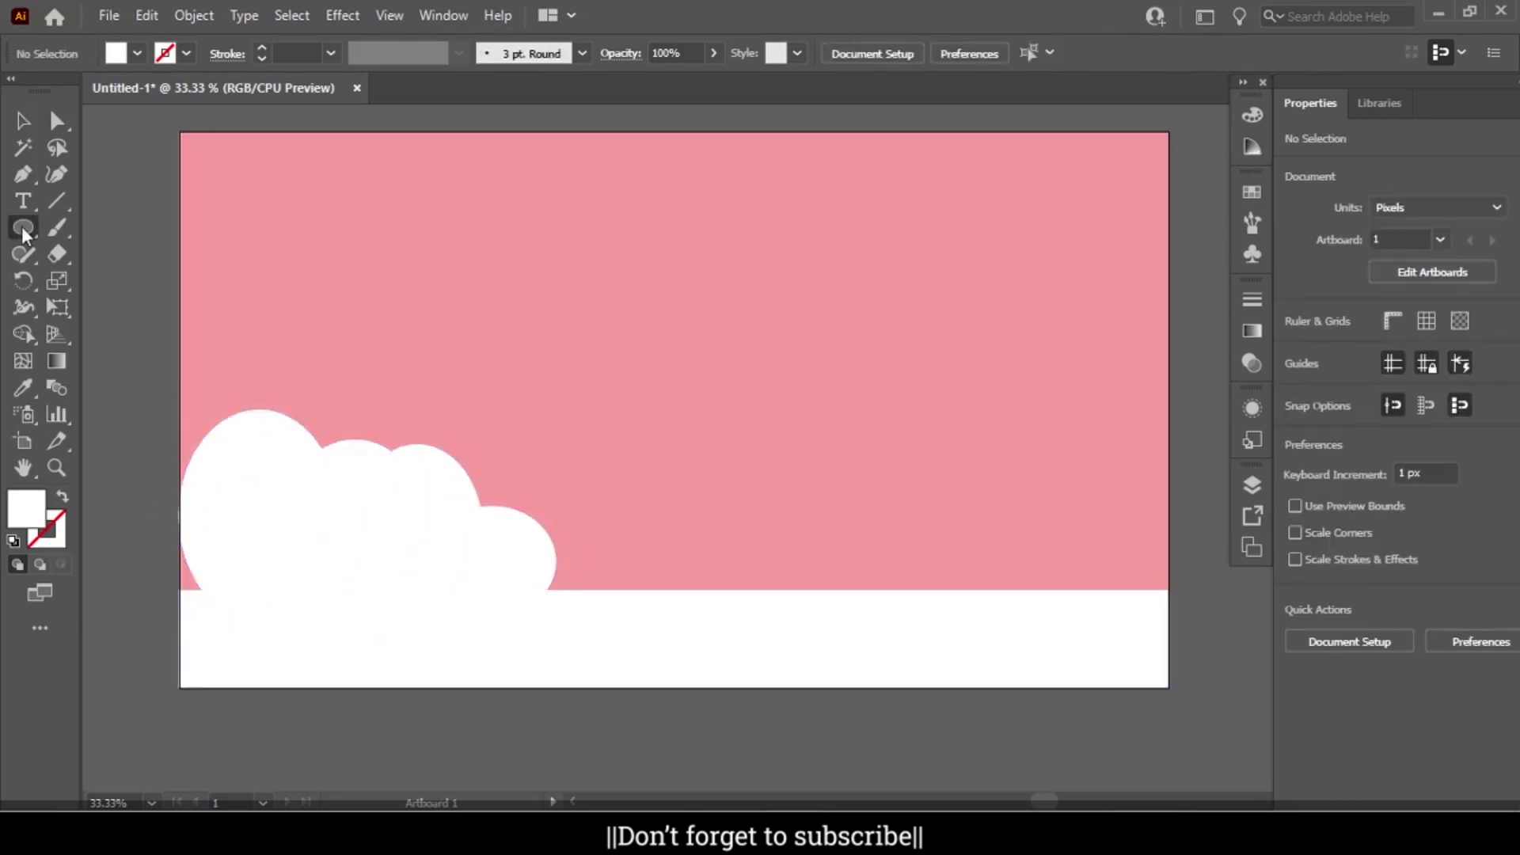
pyautogui.moveTo(238, 621); pyautogui.dragTo(211, 554)
pyautogui.hotkey('ctrl', 'z')
# Copy and resize a cloud oval, then move it right to start a right-hand cloud
pyautogui.moveTo(240, 483); pyautogui.dragTo(509, 526)
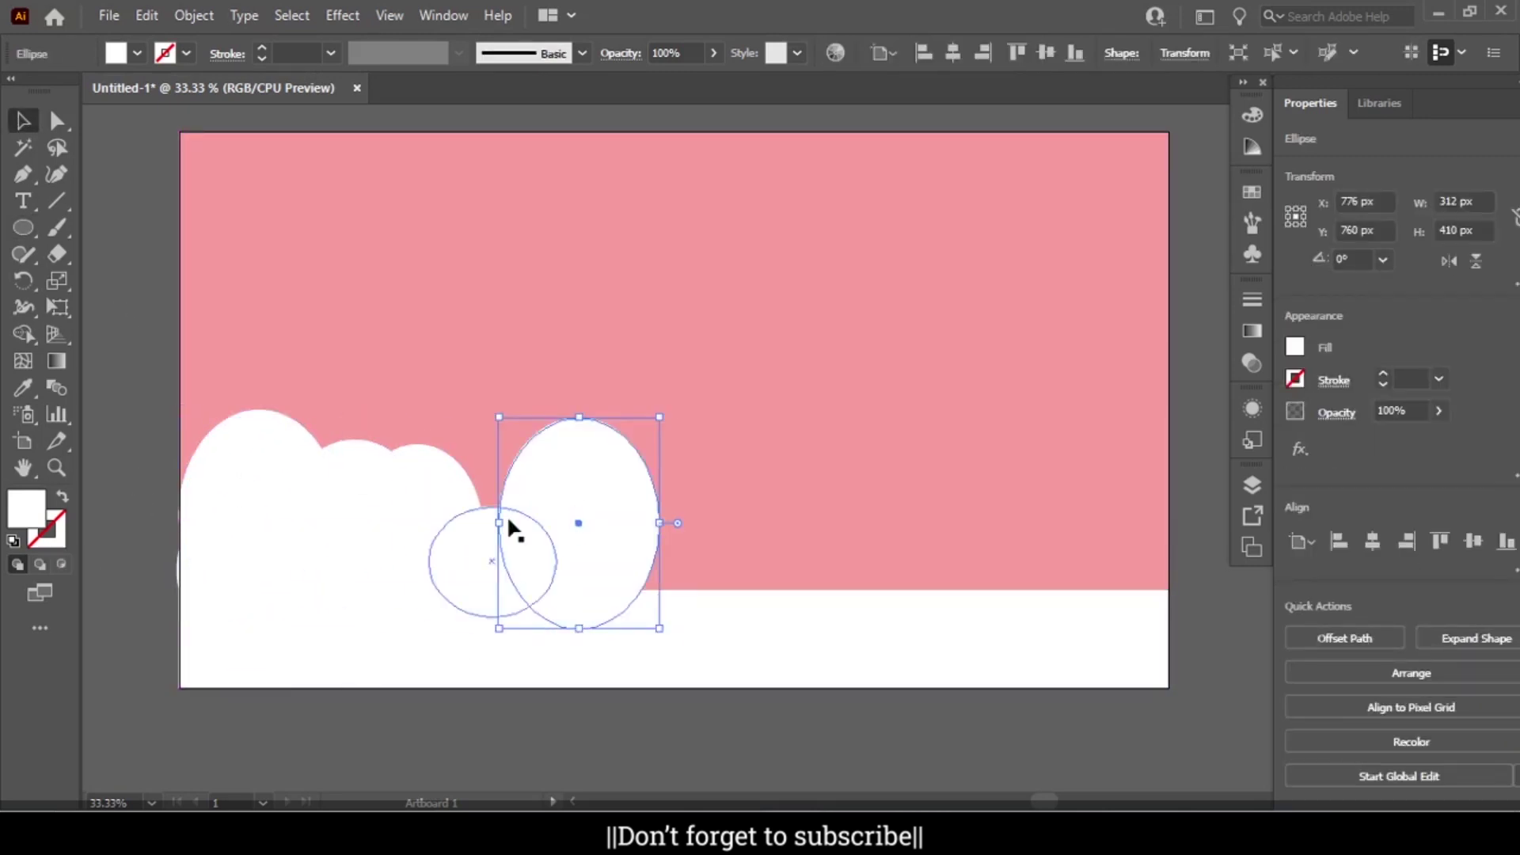
pyautogui.moveTo(326, 498); pyautogui.dragTo(712, 532)
pyautogui.doubleClick(429, 546)
pyautogui.moveTo(429, 546)
pyautogui.mouseDown()
pyautogui.moveTo(797, 578)
pyautogui.moveTo(933, 509)
pyautogui.moveTo(954, 546)
pyautogui.moveTo(1093, 580)
pyautogui.moveTo(1103, 499)
pyautogui.moveTo(889, 543)
pyautogui.moveTo(1115, 601)
pyautogui.moveTo(1124, 588)
pyautogui.mouseUp()
pyautogui.doubleClick(125, 312)
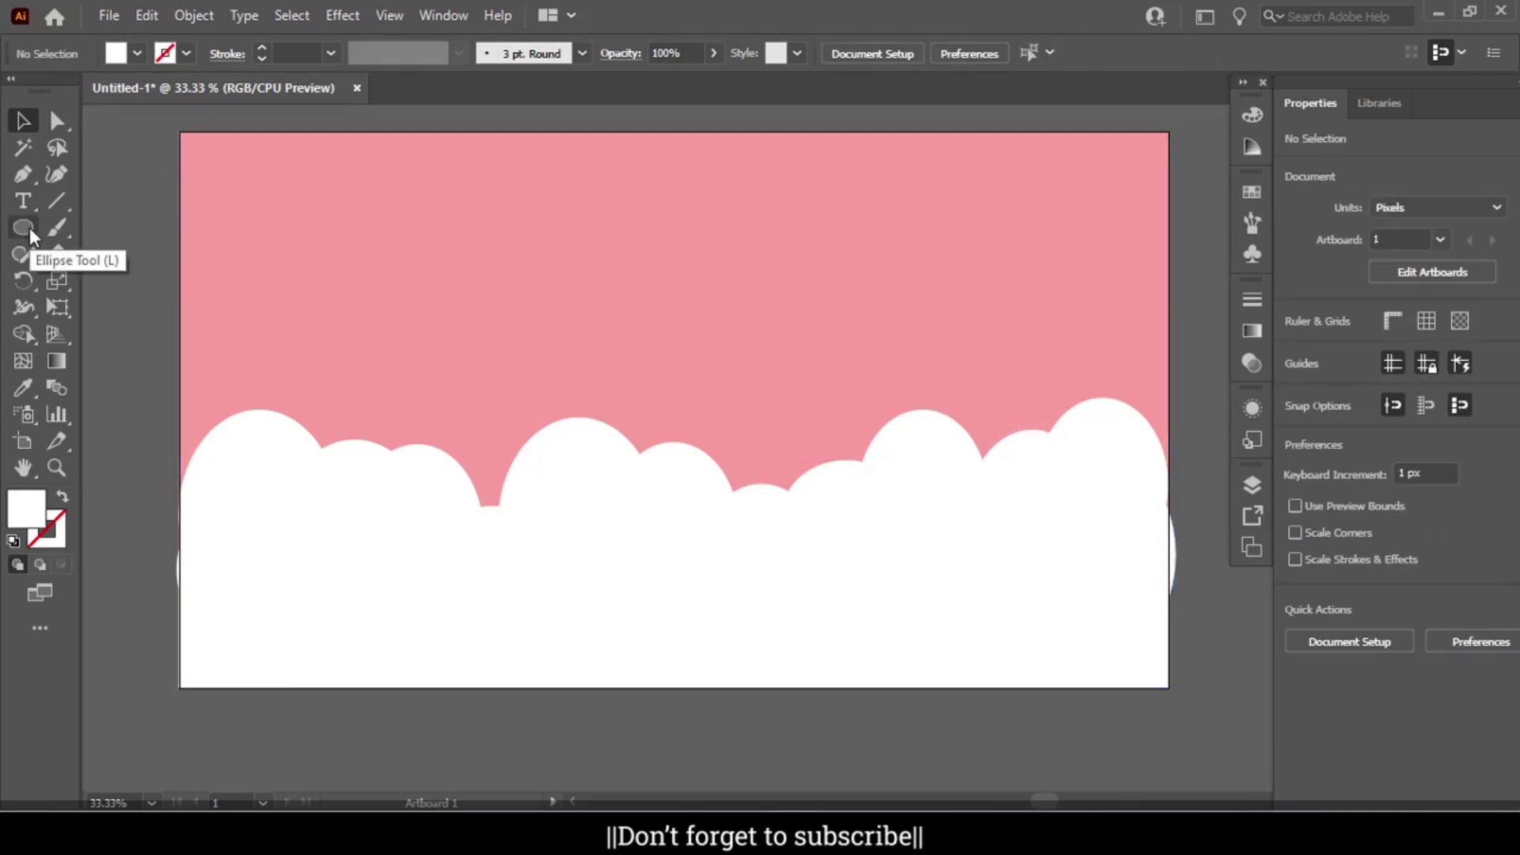
# Drag cloud ovals rightward to fill gaps, checking the cloud outline with Select All
pyautogui.hotkey('ctrl', 'a')
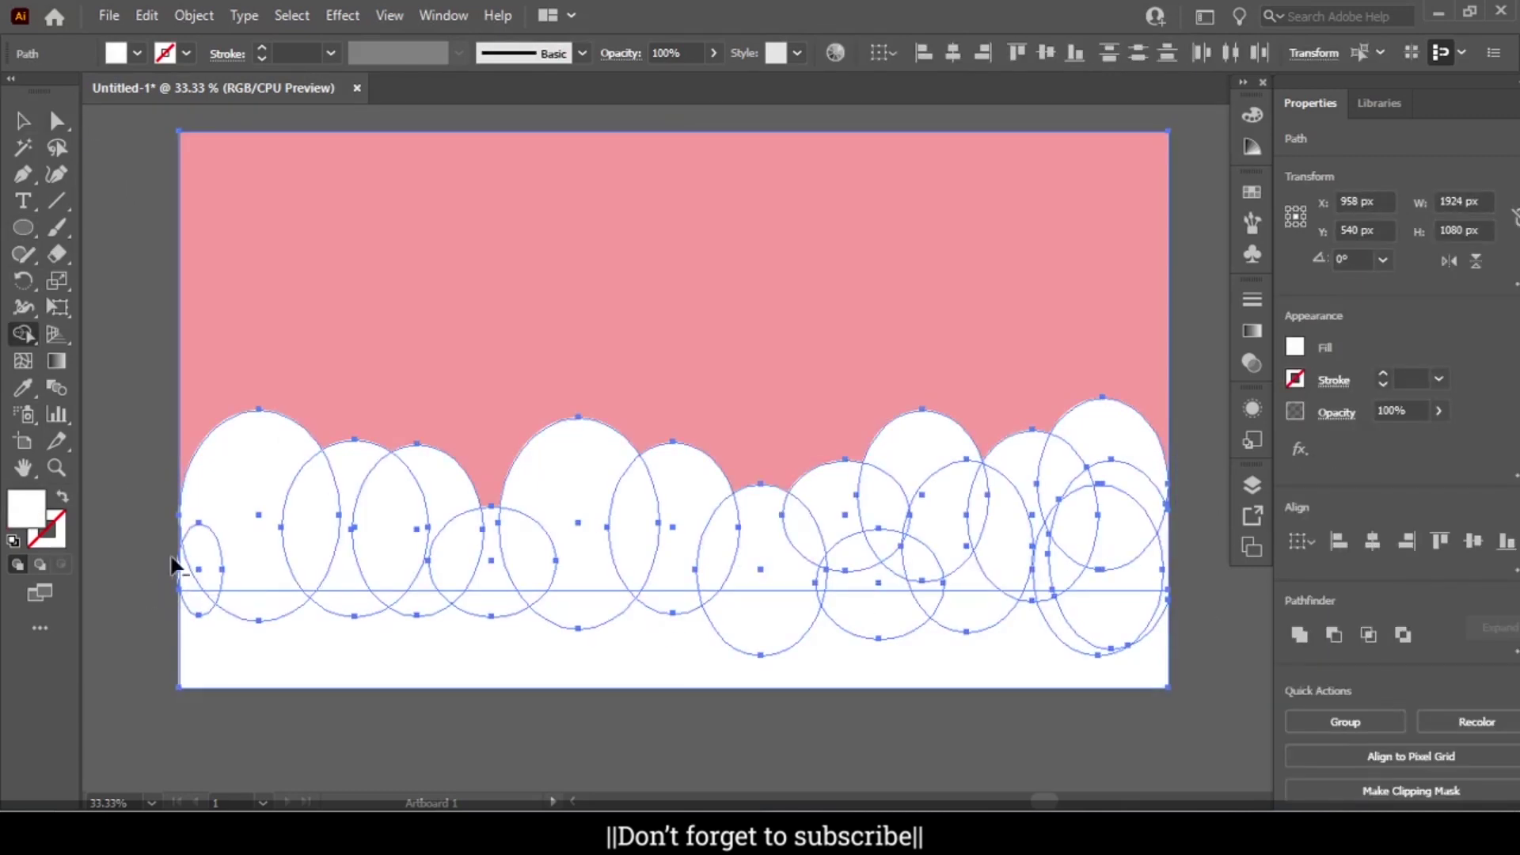
pyautogui.click(91, 251)
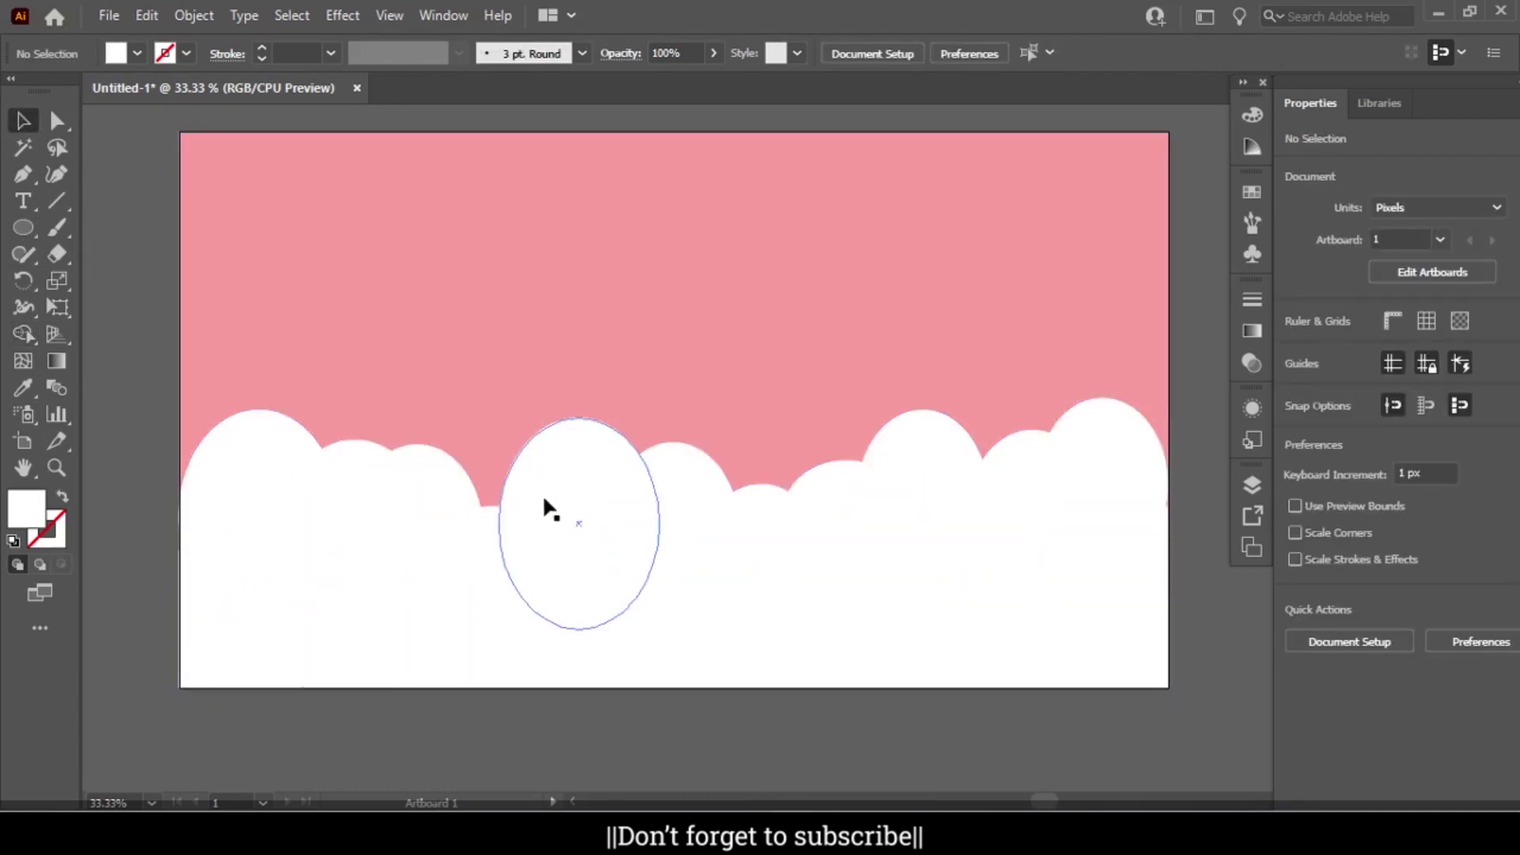
pyautogui.moveTo(586, 514); pyautogui.dragTo(907, 492)
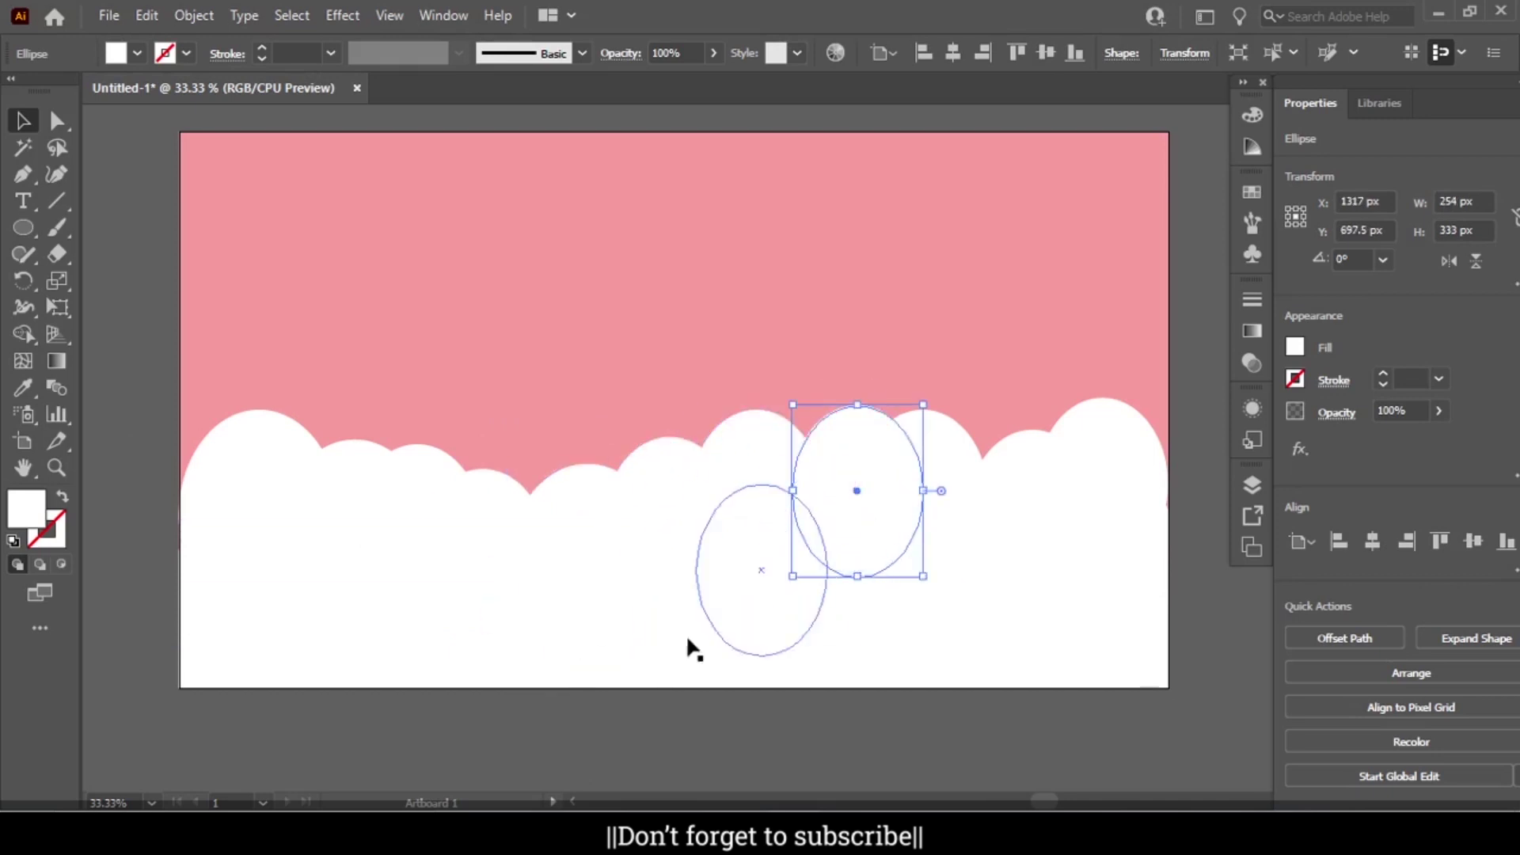
pyautogui.moveTo(764, 573); pyautogui.dragTo(212, 519)
pyautogui.click(127, 380)
pyautogui.hotkey('ctrl', 'a')
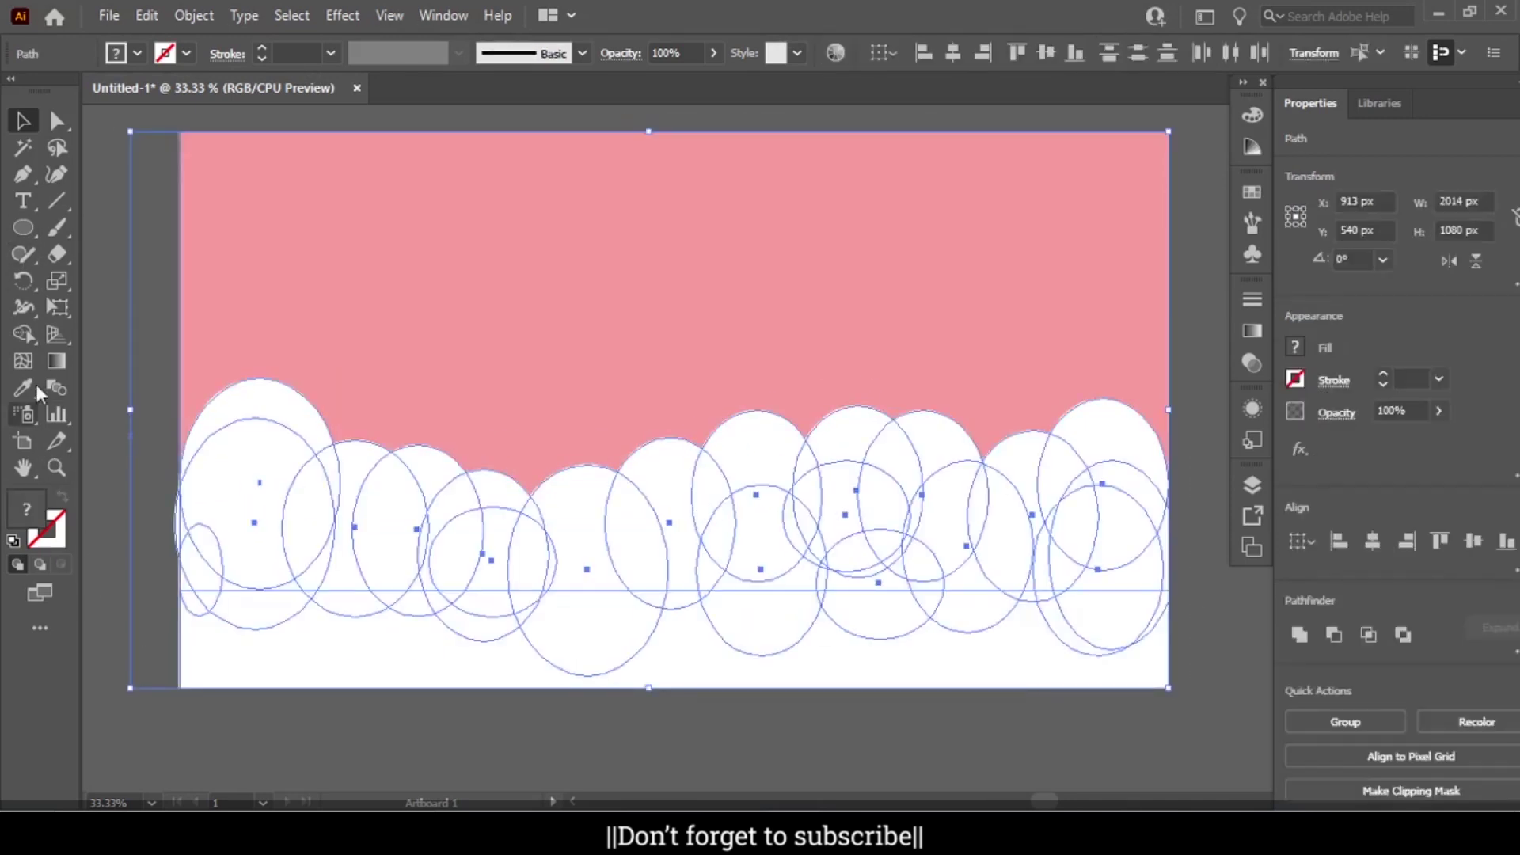
pyautogui.click(654, 309)
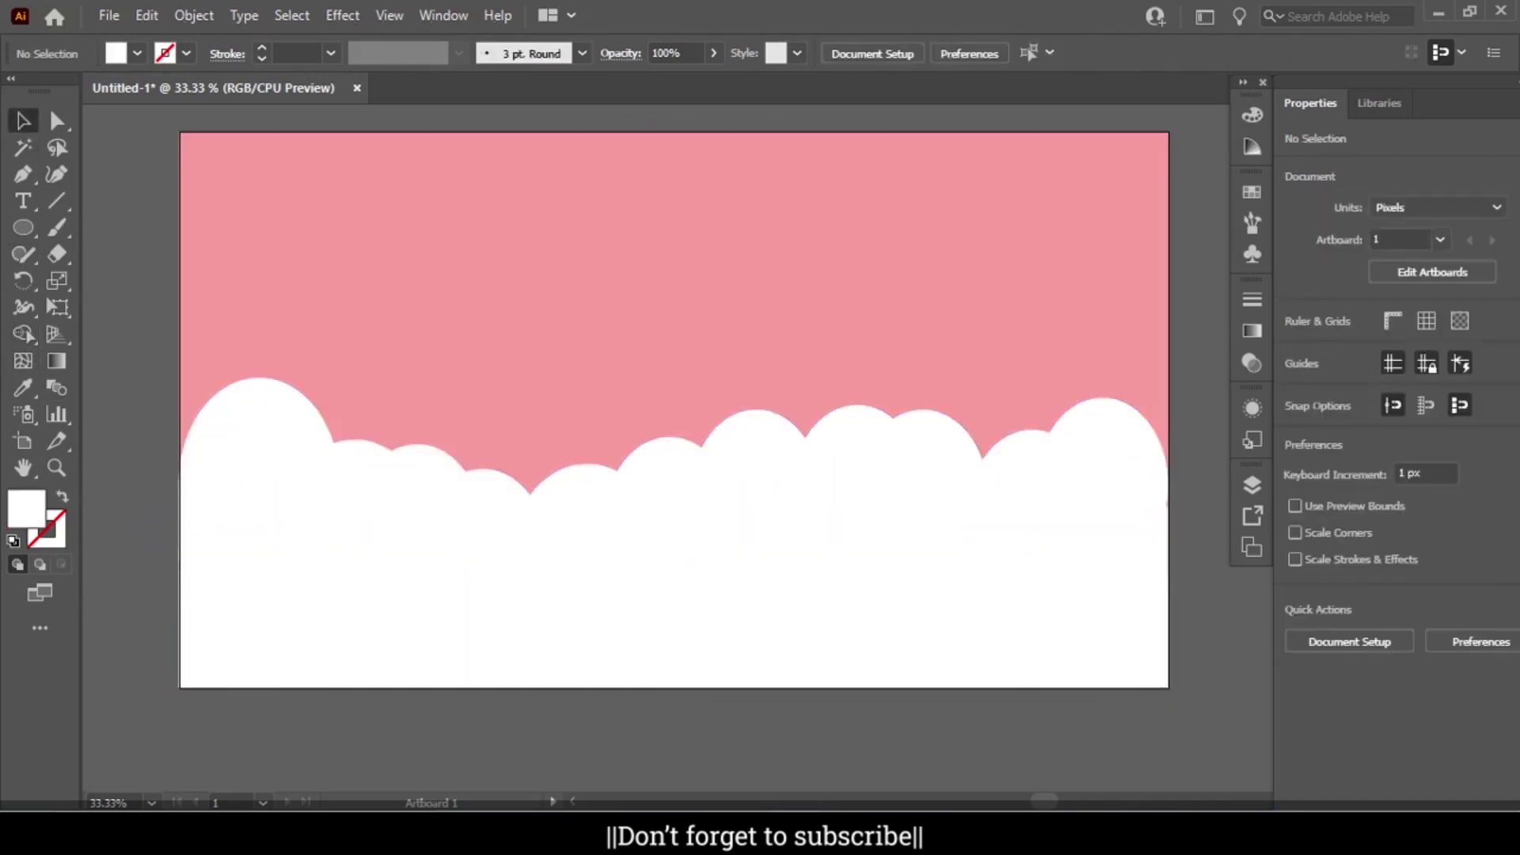
pyautogui.click(35, 226)
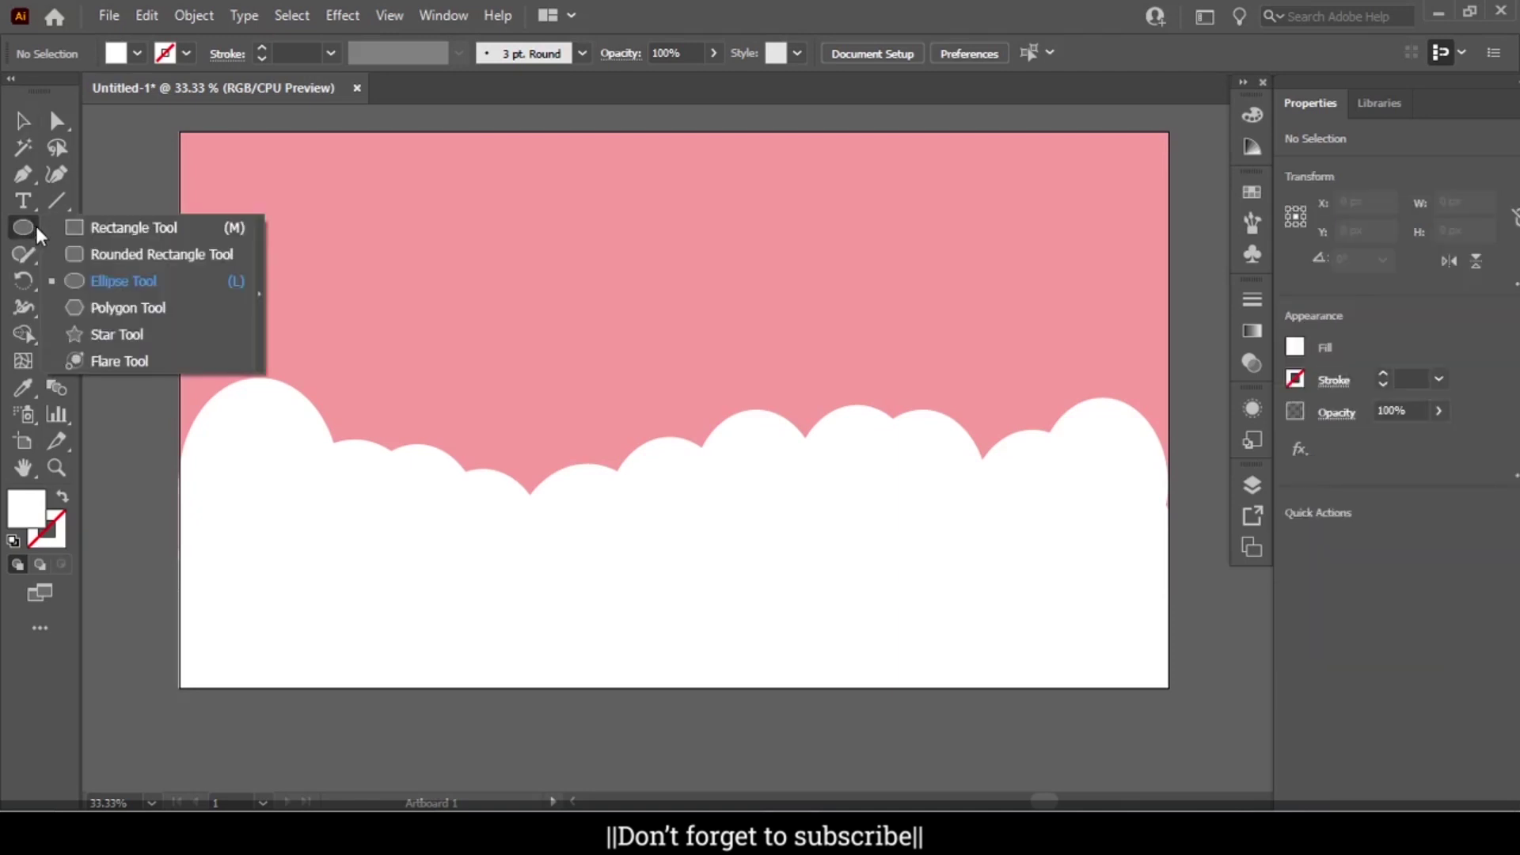
# Draw a white oval over the left clouds and bend it into a crescent with the Curvature tool
pyautogui.click(109, 279)
pyautogui.moveTo(324, 377); pyautogui.dragTo(576, 554)
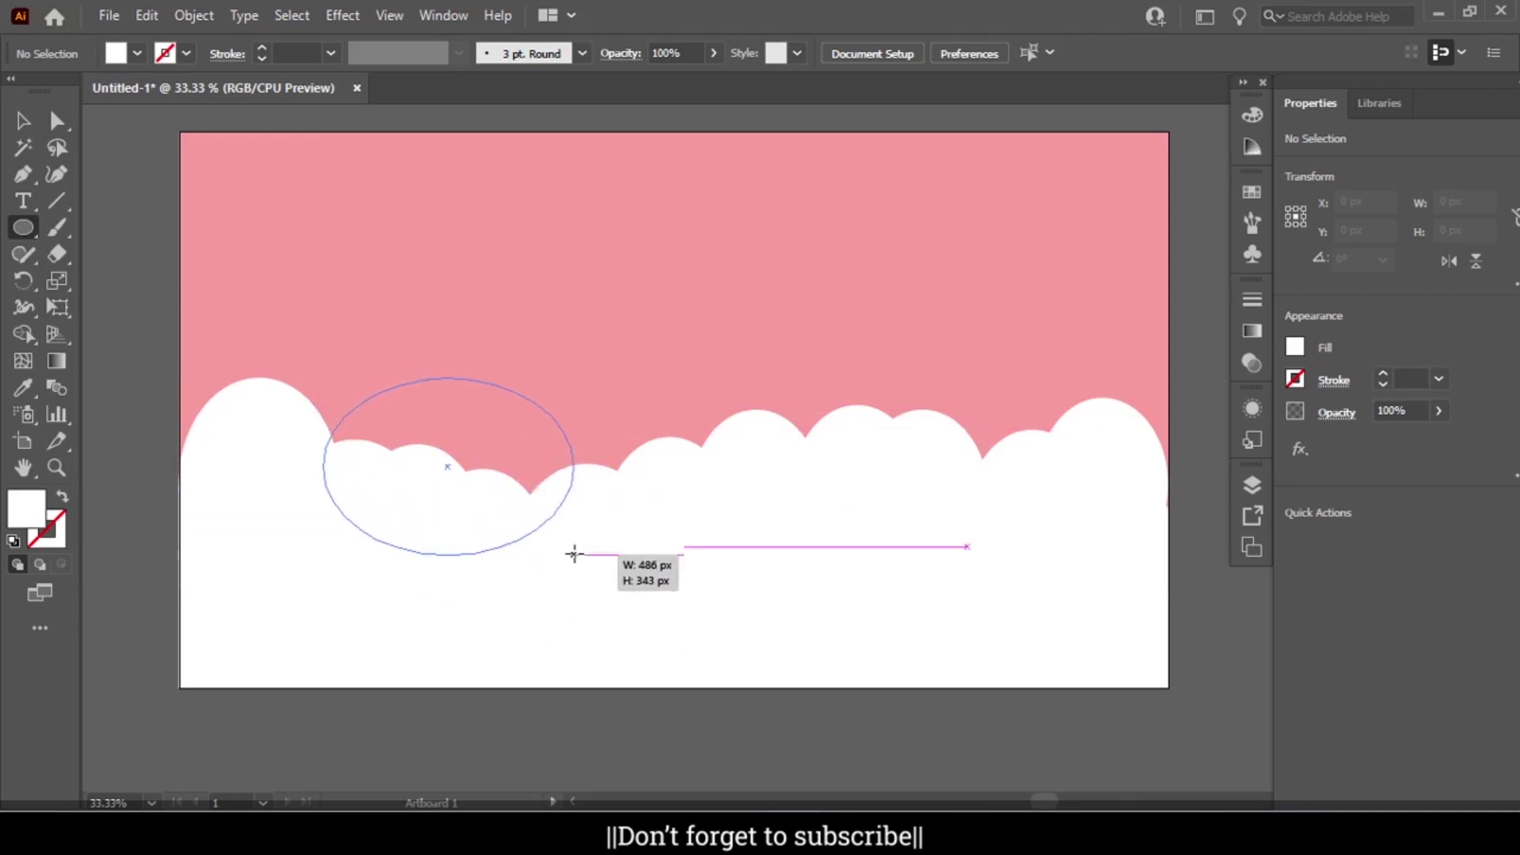
pyautogui.click(56, 175)
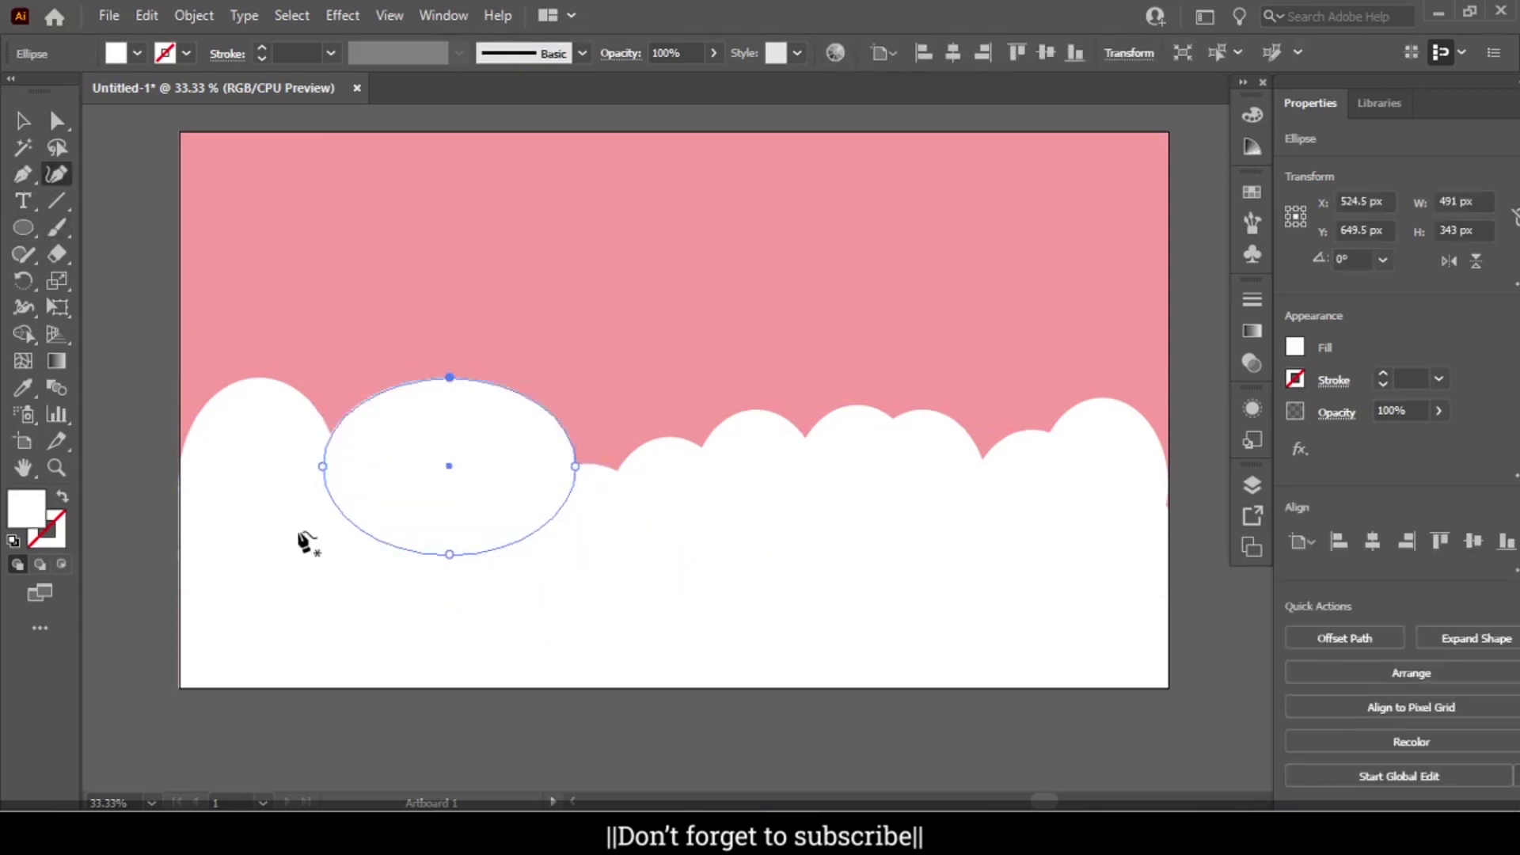
pyautogui.moveTo(448, 555); pyautogui.dragTo(439, 422)
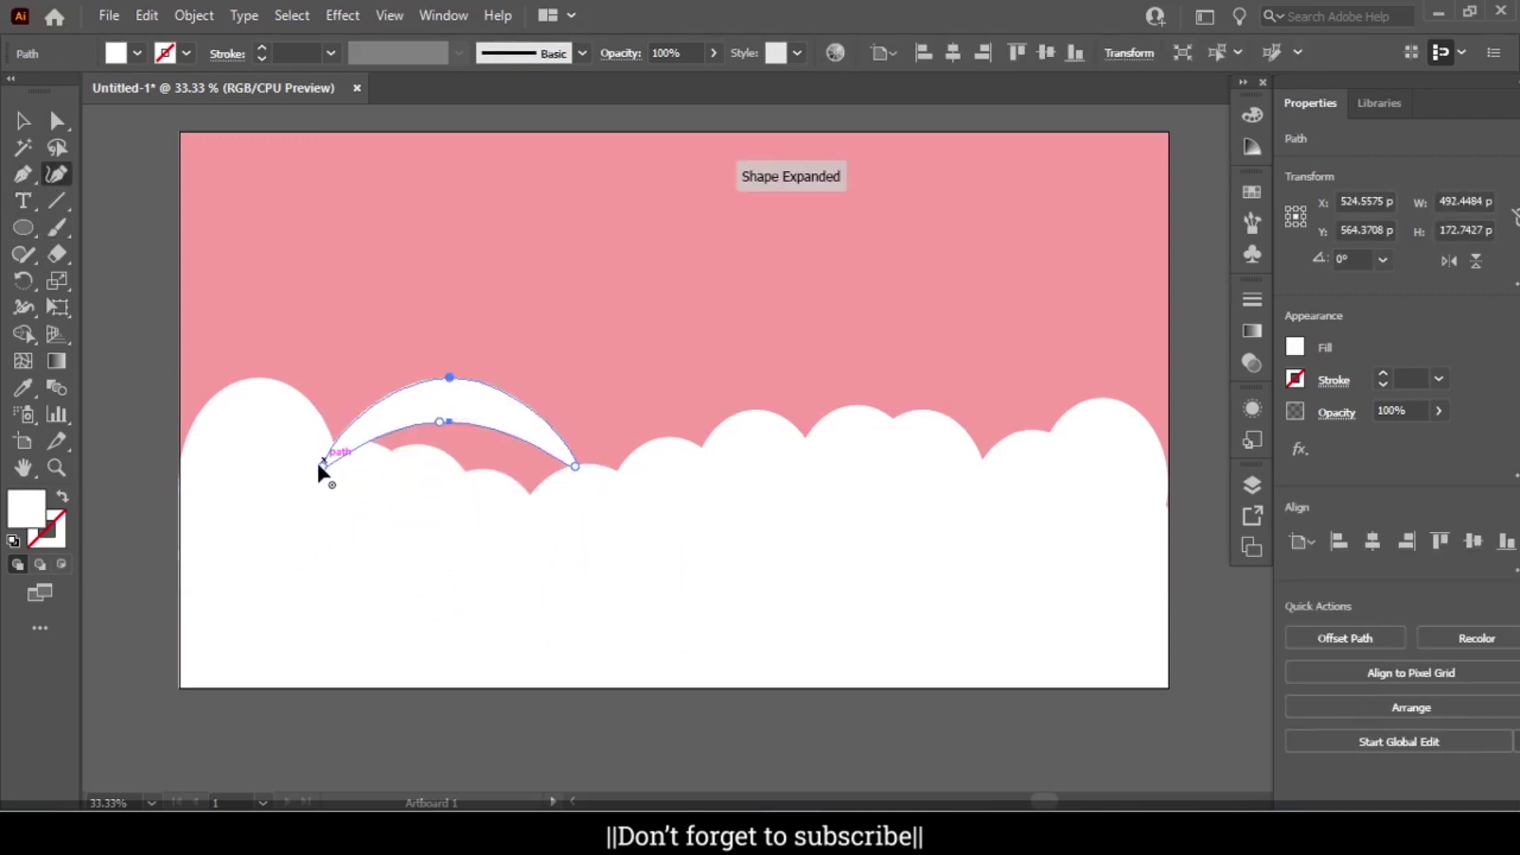
pyautogui.moveTo(323, 466); pyautogui.dragTo(313, 416)
pyautogui.moveTo(575, 466); pyautogui.dragTo(549, 517)
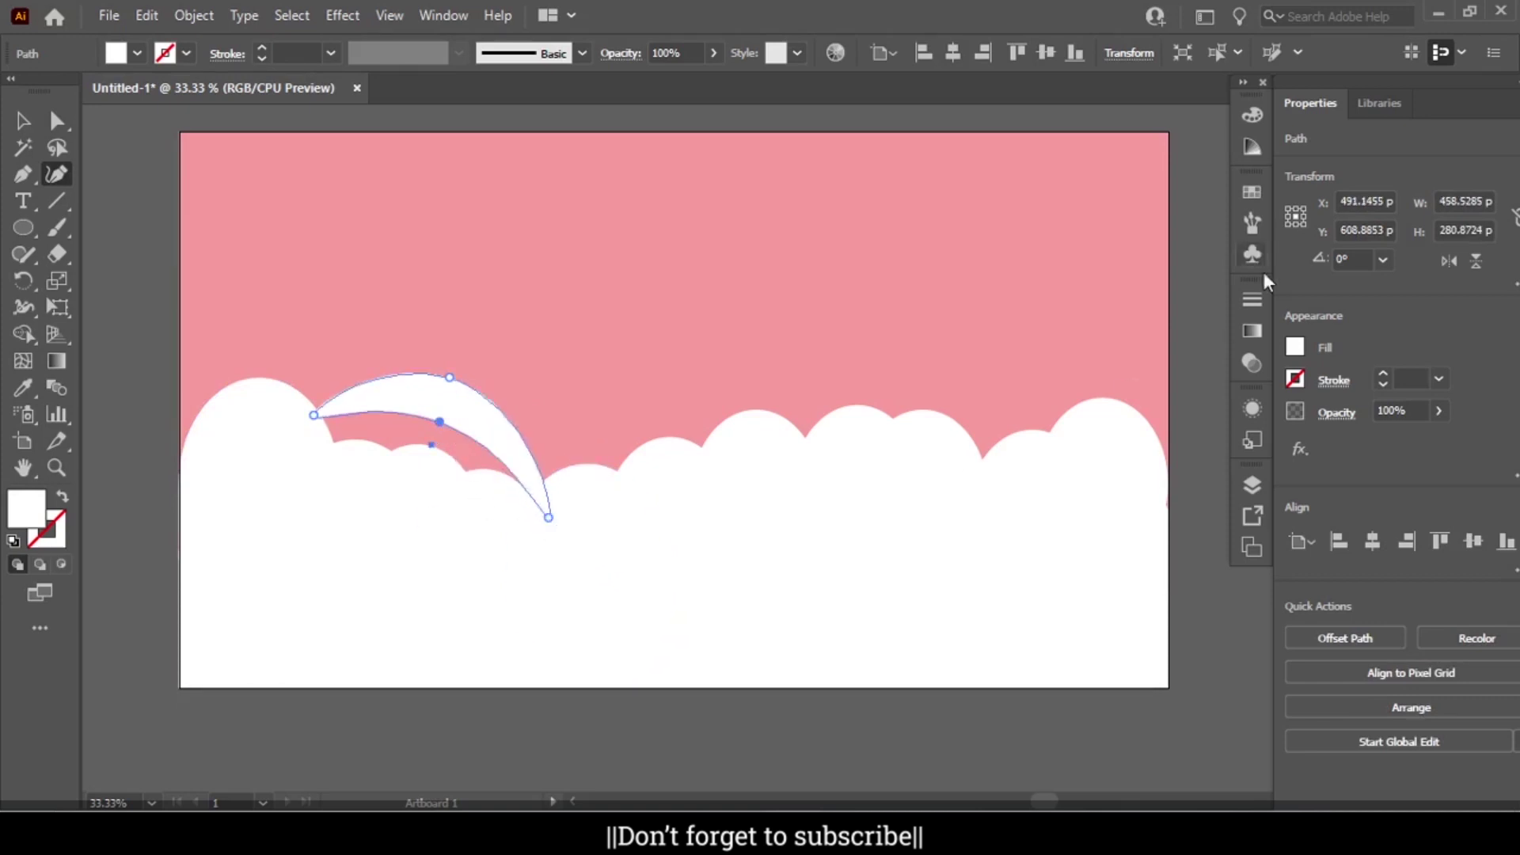
# Fill the crescent purple, move it up, and place a duplicate above it
pyautogui.click(1252, 192)
pyautogui.scroll(-3, 1220, 296)
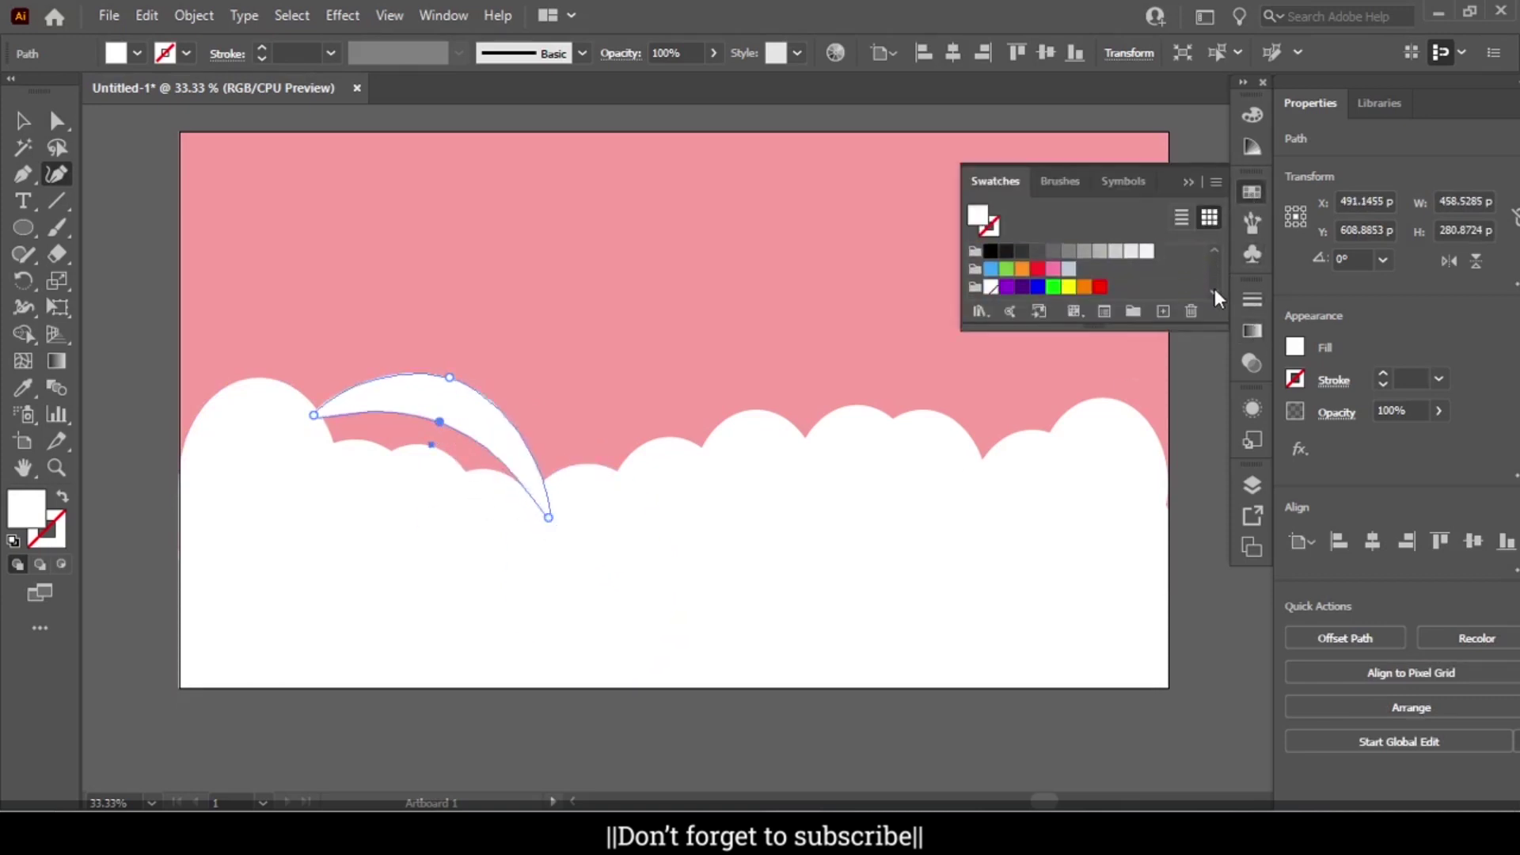
pyautogui.click(1006, 287)
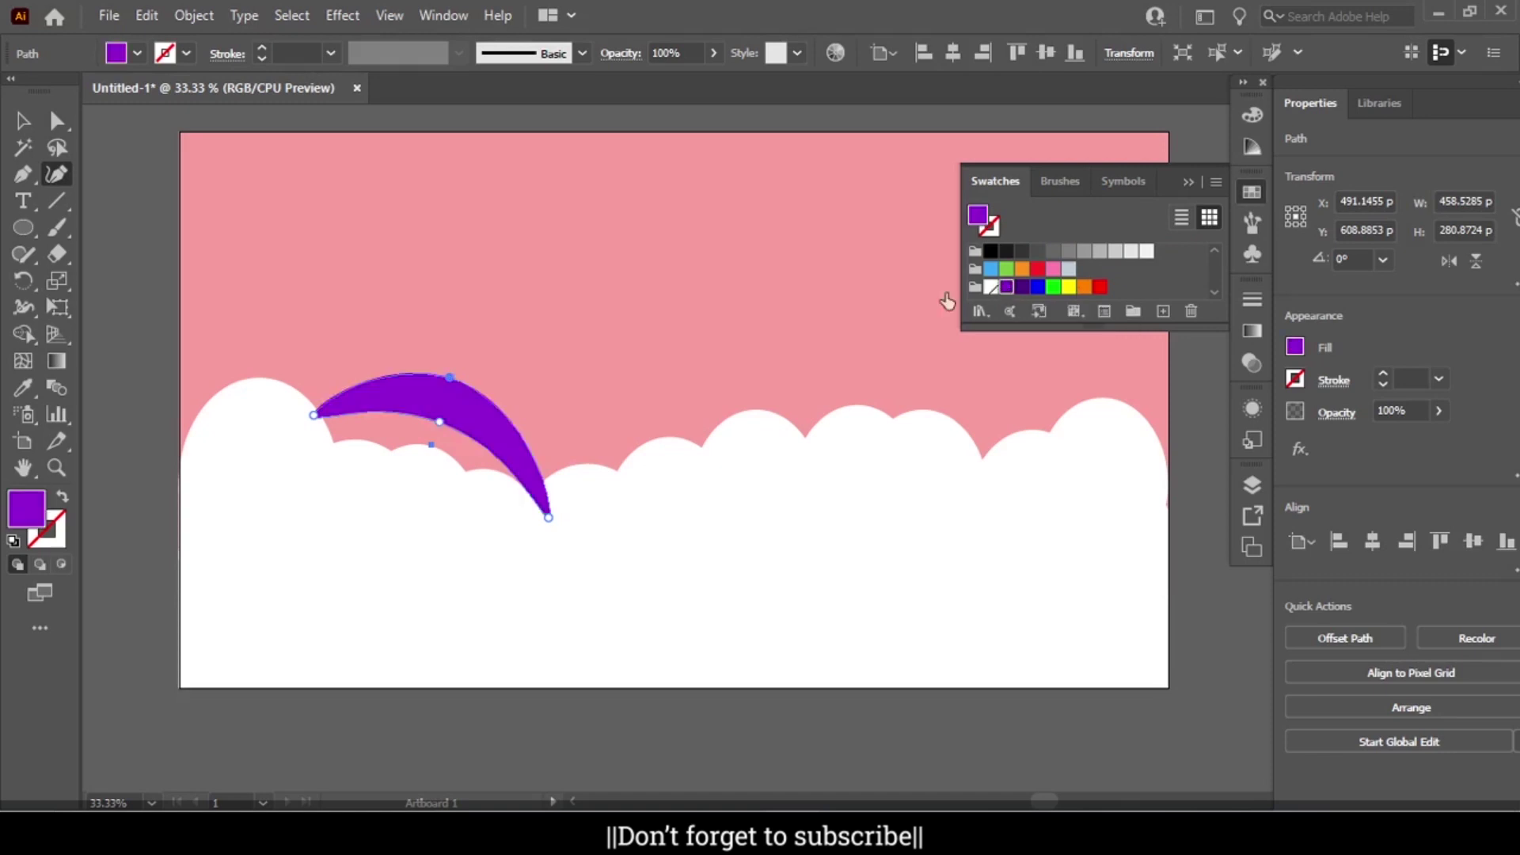
pyautogui.click(23, 120)
pyautogui.moveTo(446, 389); pyautogui.dragTo(457, 364)
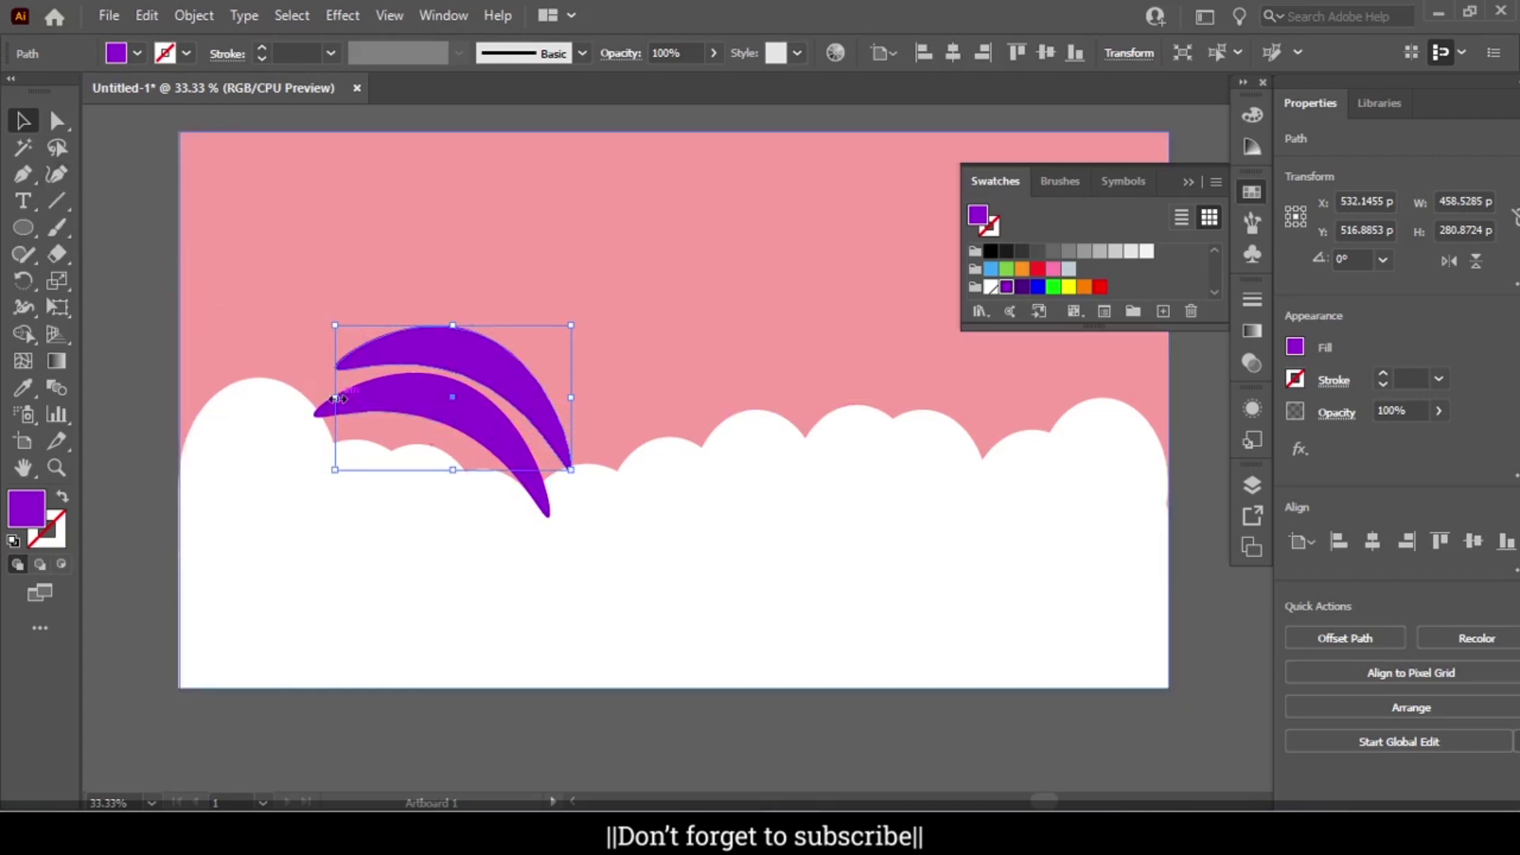
pyautogui.moveTo(315, 398); pyautogui.dragTo(304, 412)
# Reshape the duplicate crescent, fill it dark purple, and pull its left end onto the cloud
pyautogui.click(56, 173)
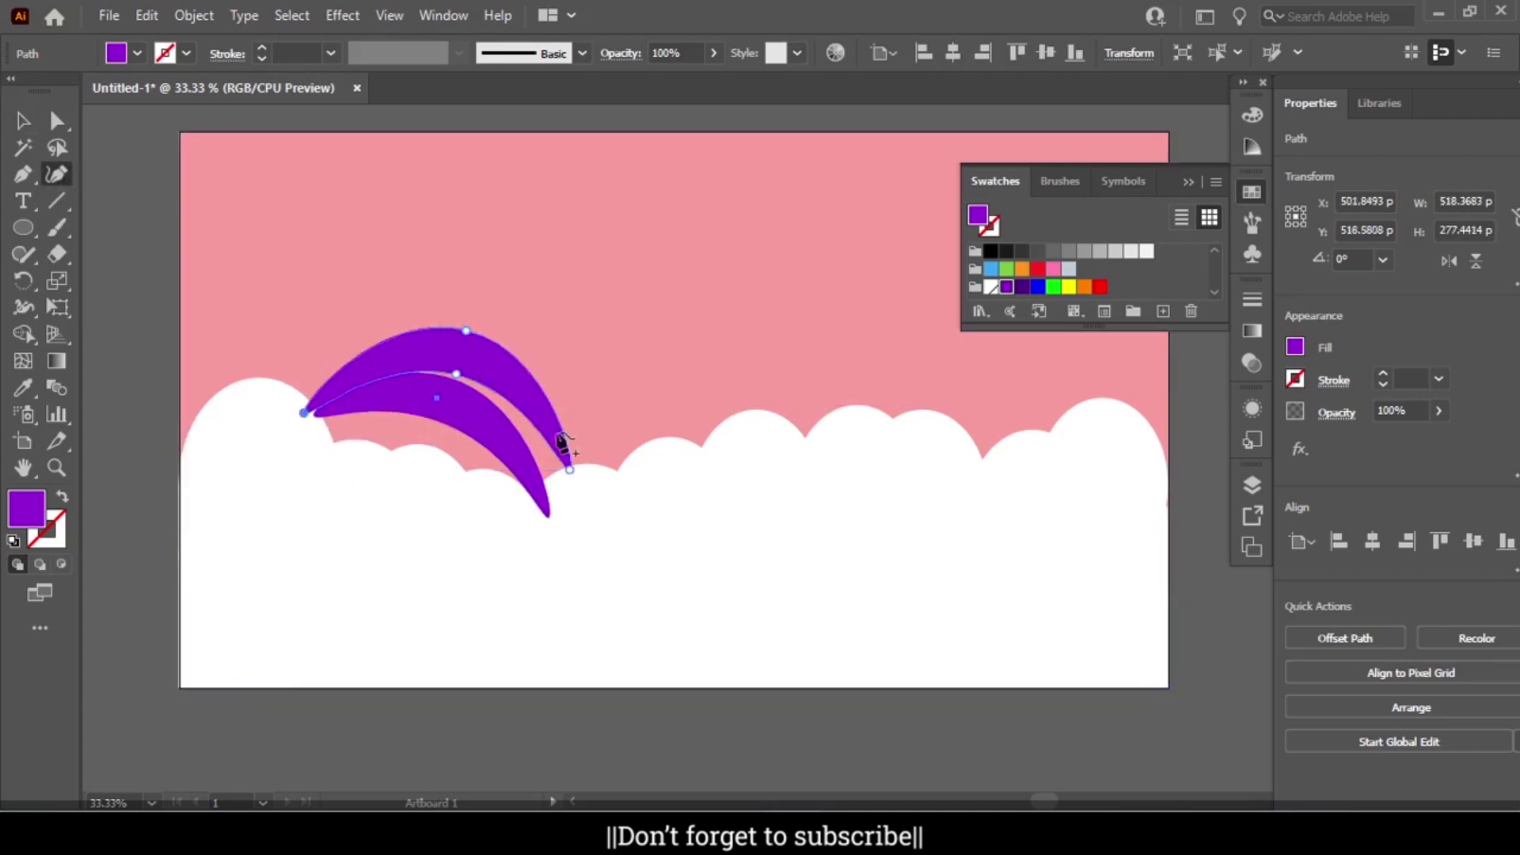
pyautogui.moveTo(457, 374); pyautogui.dragTo(537, 347)
pyautogui.click(1022, 288)
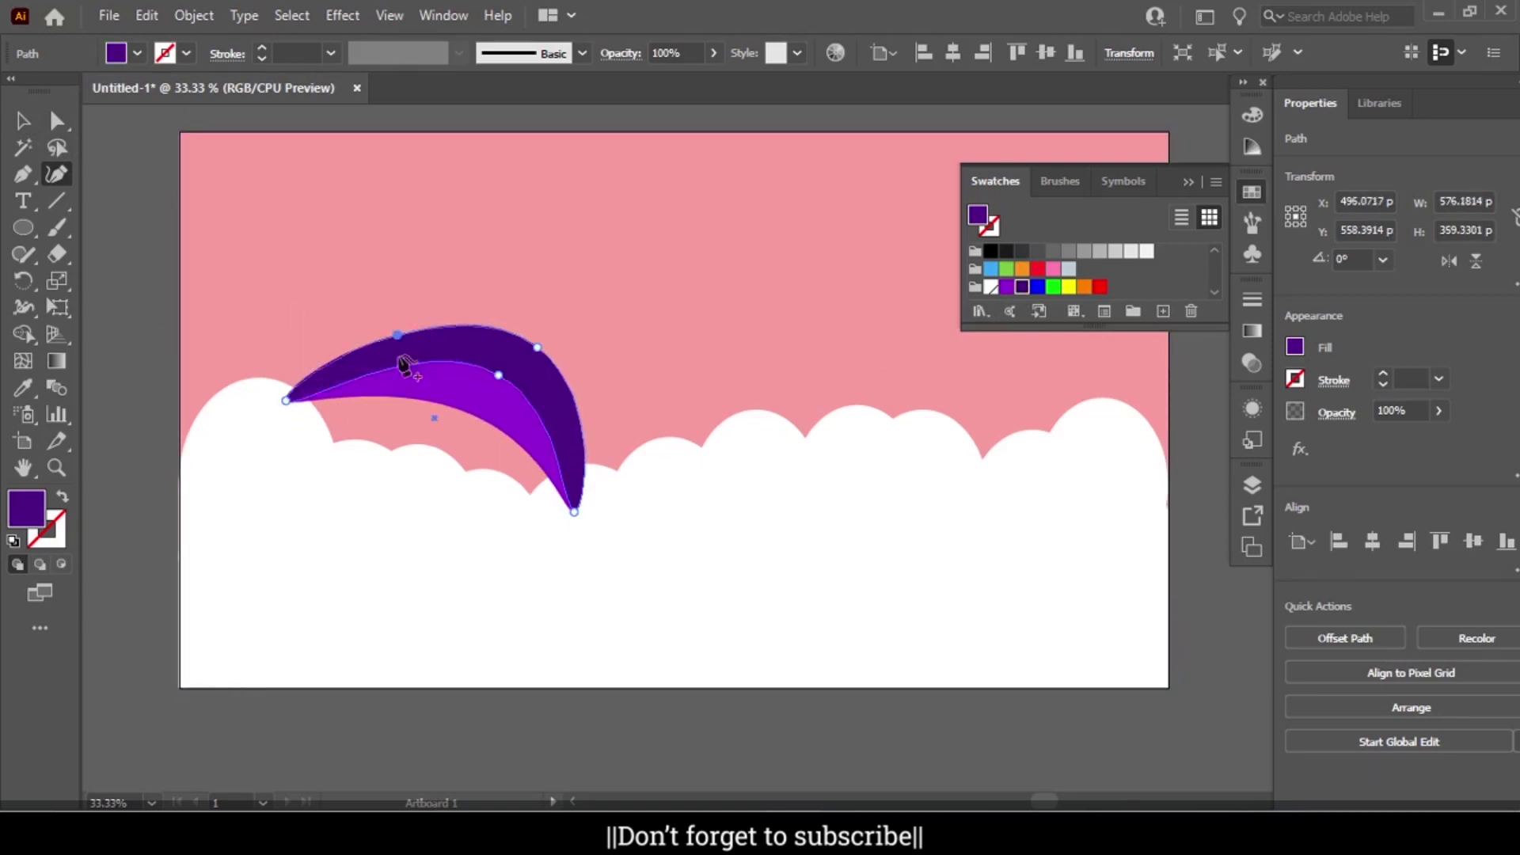
pyautogui.moveTo(286, 400); pyautogui.dragTo(297, 428)
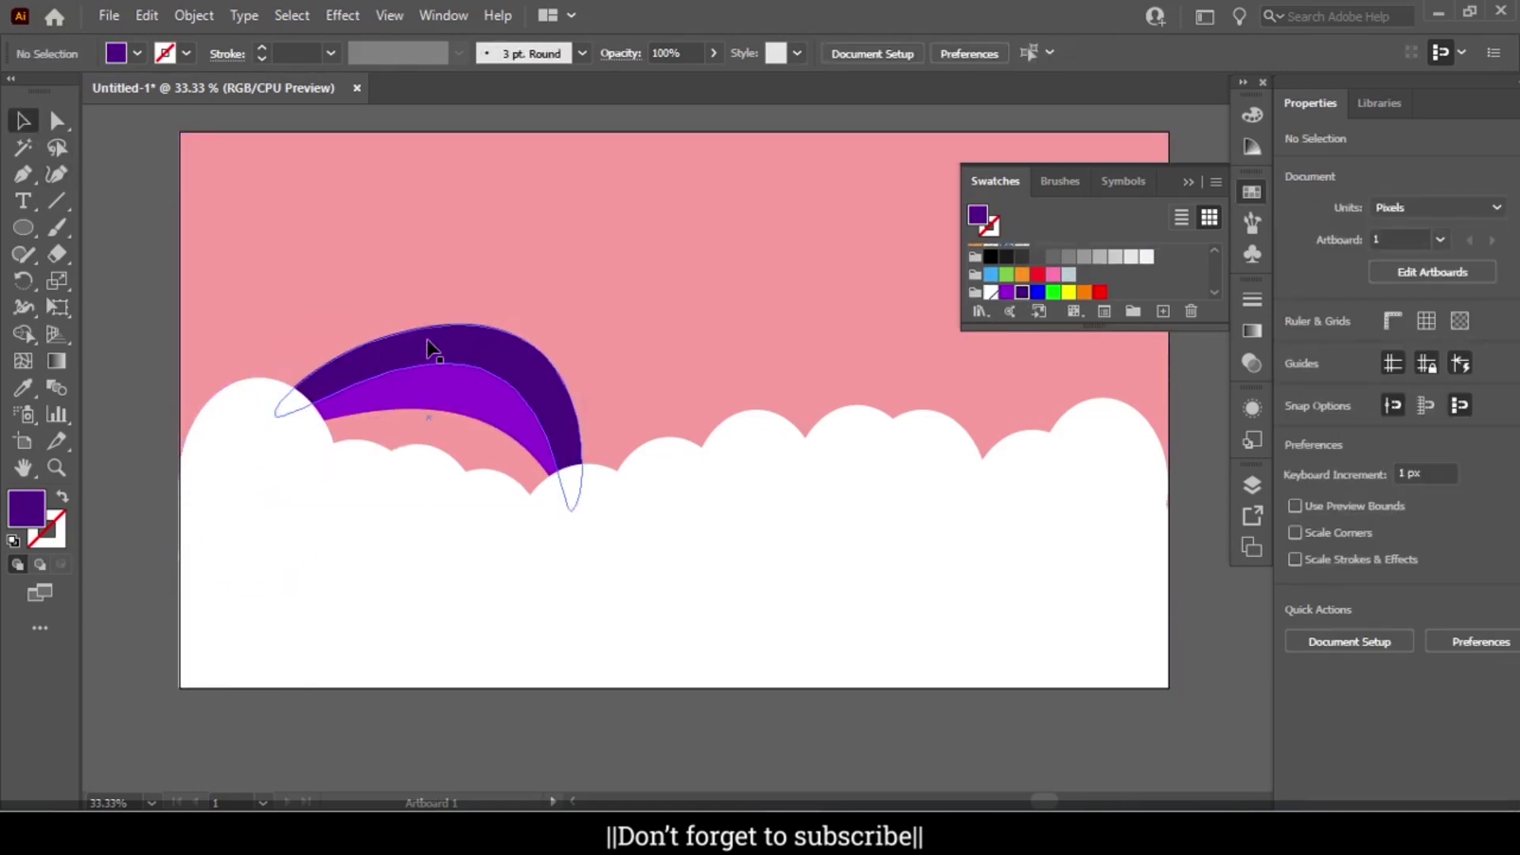
pyautogui.click(489, 386)
pyautogui.rightClick(447, 292)
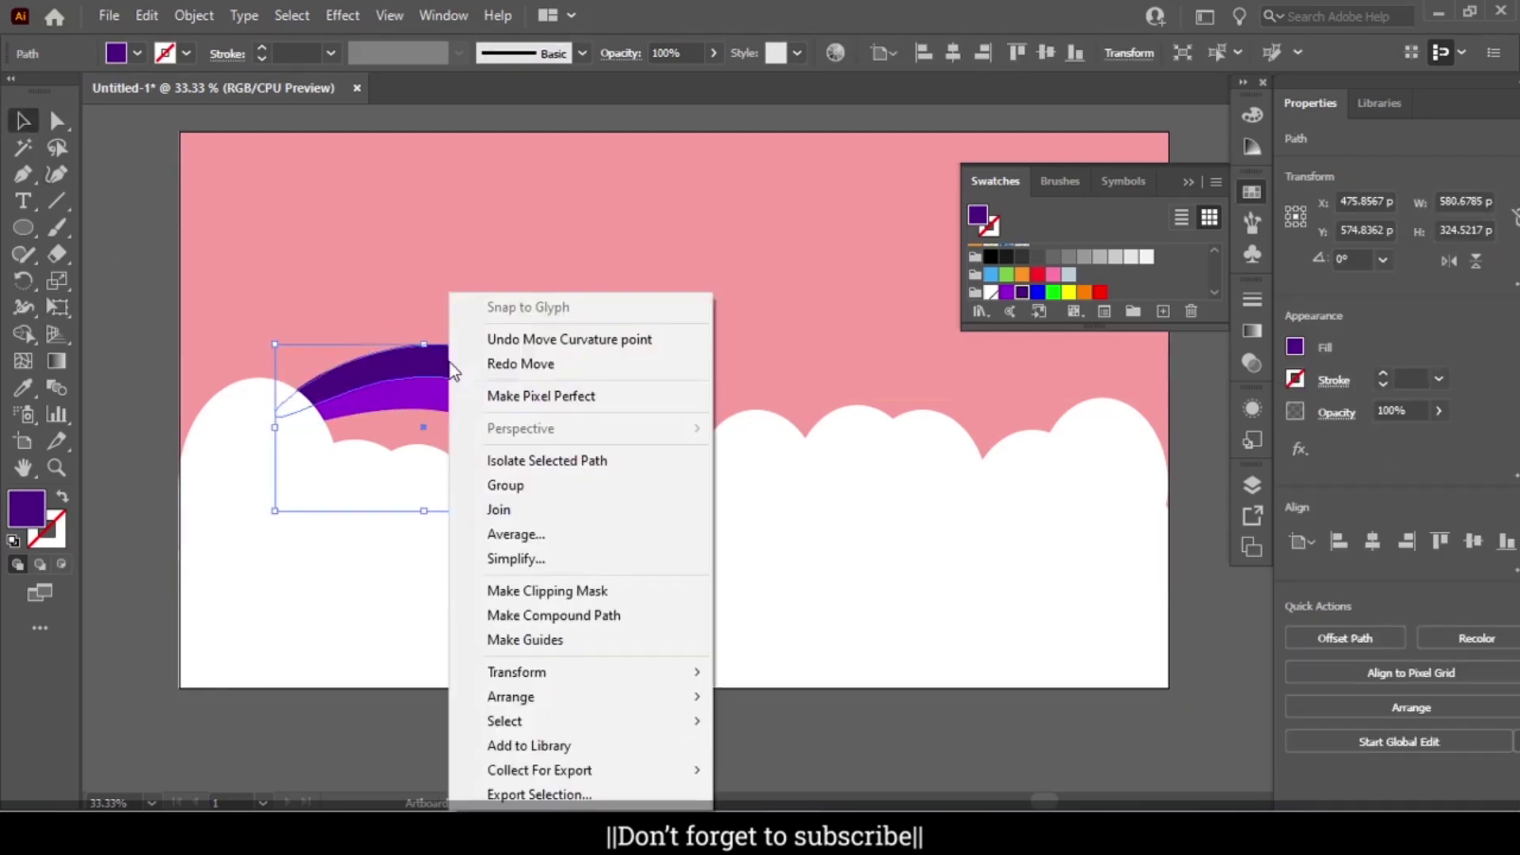
pyautogui.click(391, 356)
# Add blue, yellow and outer bands via Ctrl+C/Ctrl+B copies enlarged behind each band
pyautogui.click(1038, 292)
pyautogui.hotkey('ctrl', 'c')
pyautogui.hotkey('ctrl', 'b')
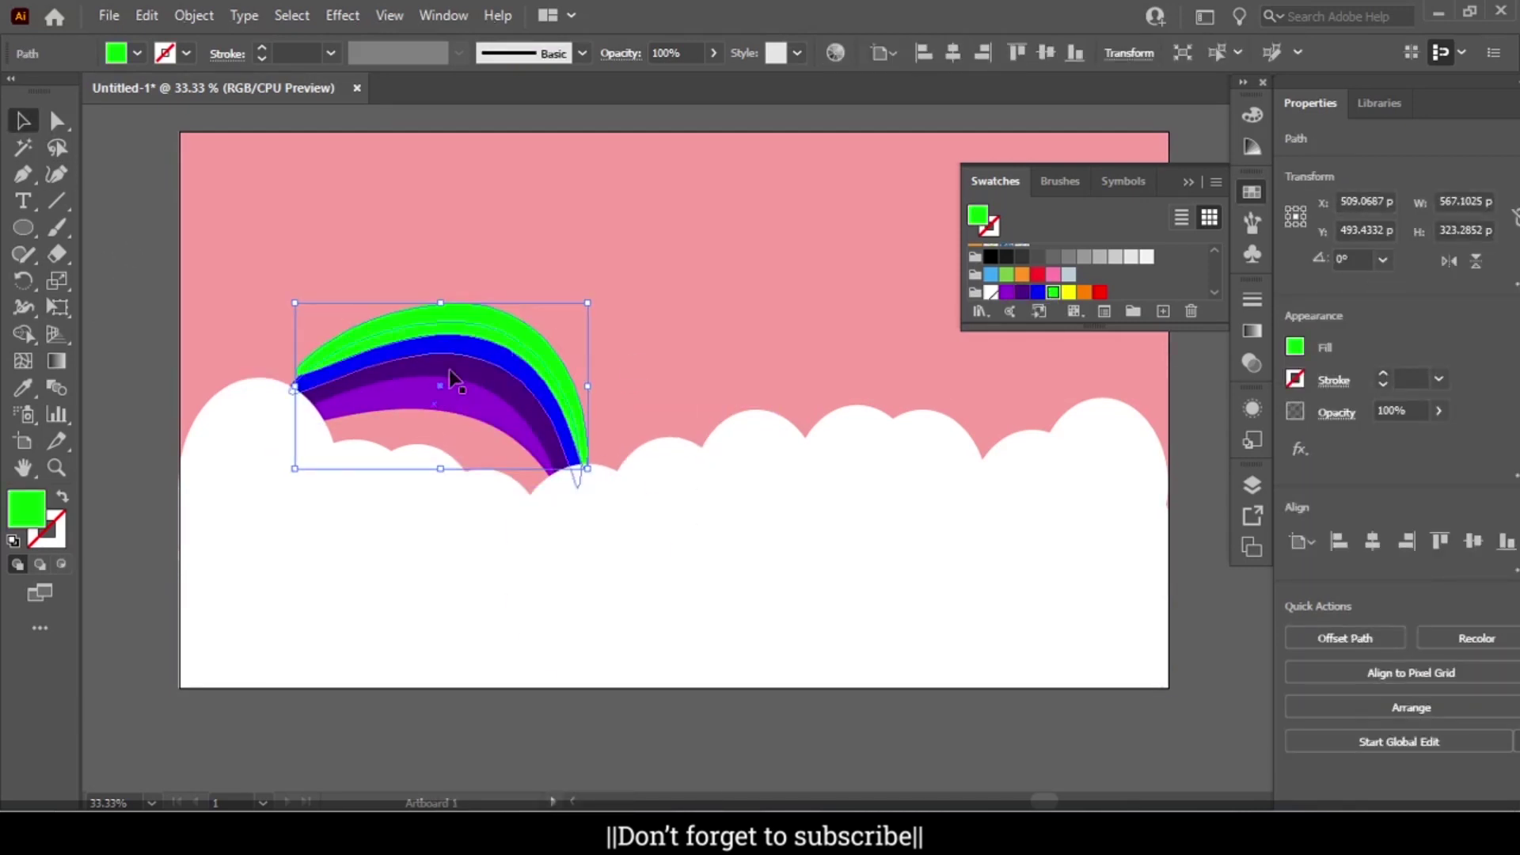
pyautogui.moveTo(384, 332); pyautogui.dragTo(455, 274)
pyautogui.click(22, 120)
pyautogui.hotkey('ctrl', 'c')
pyautogui.hotkey('ctrl', 'b')
pyautogui.click(1069, 292)
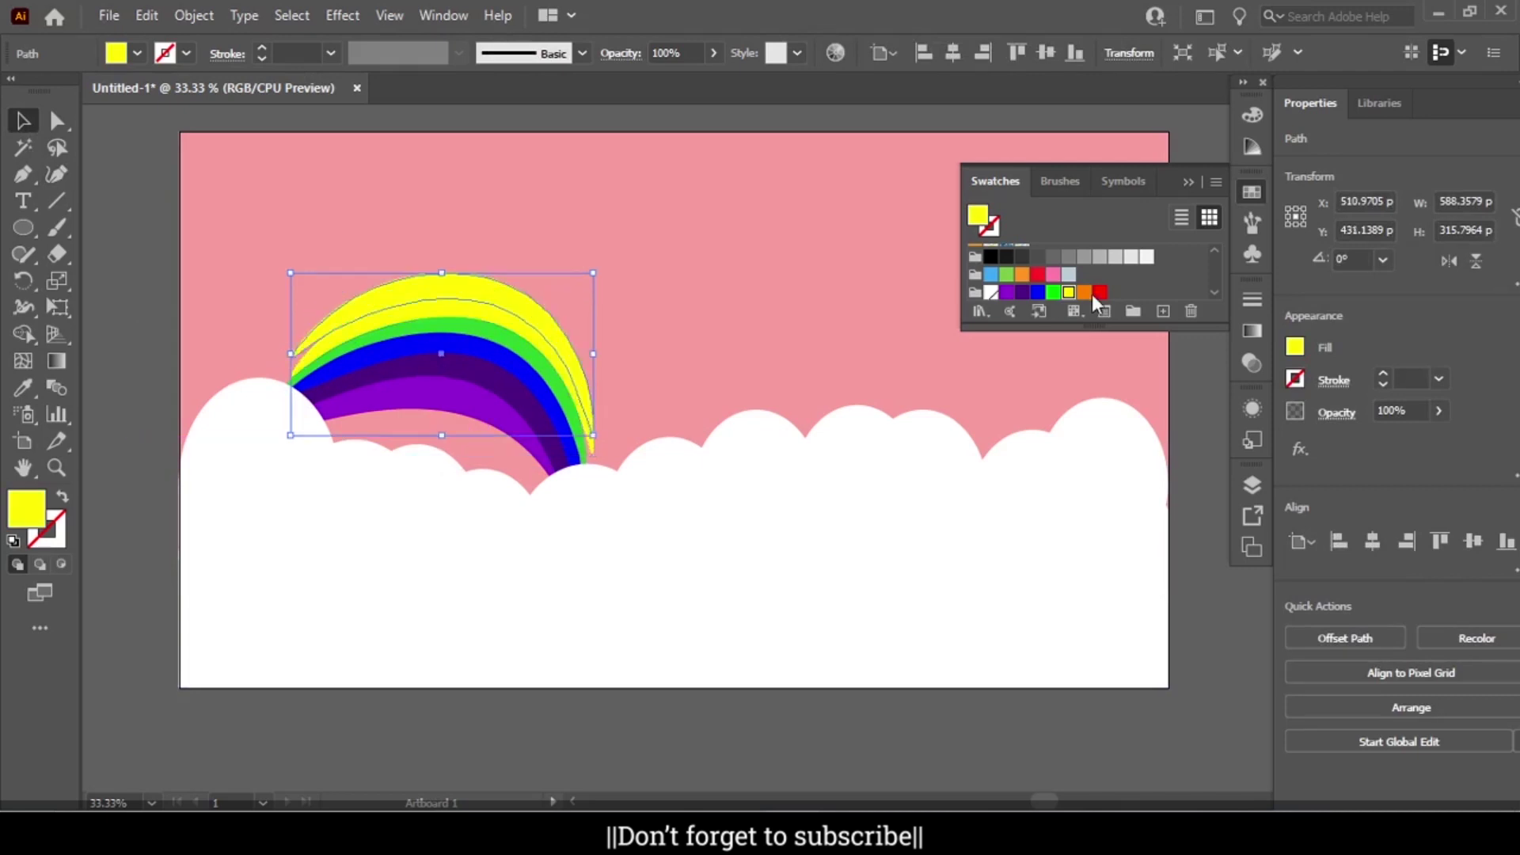
# Zoom in on the rainbow and select the inner purple crescent
pyautogui.press('v')
pyautogui.click(594, 478)
pyautogui.hotkey('ctrl', '=')
pyautogui.click(489, 475)
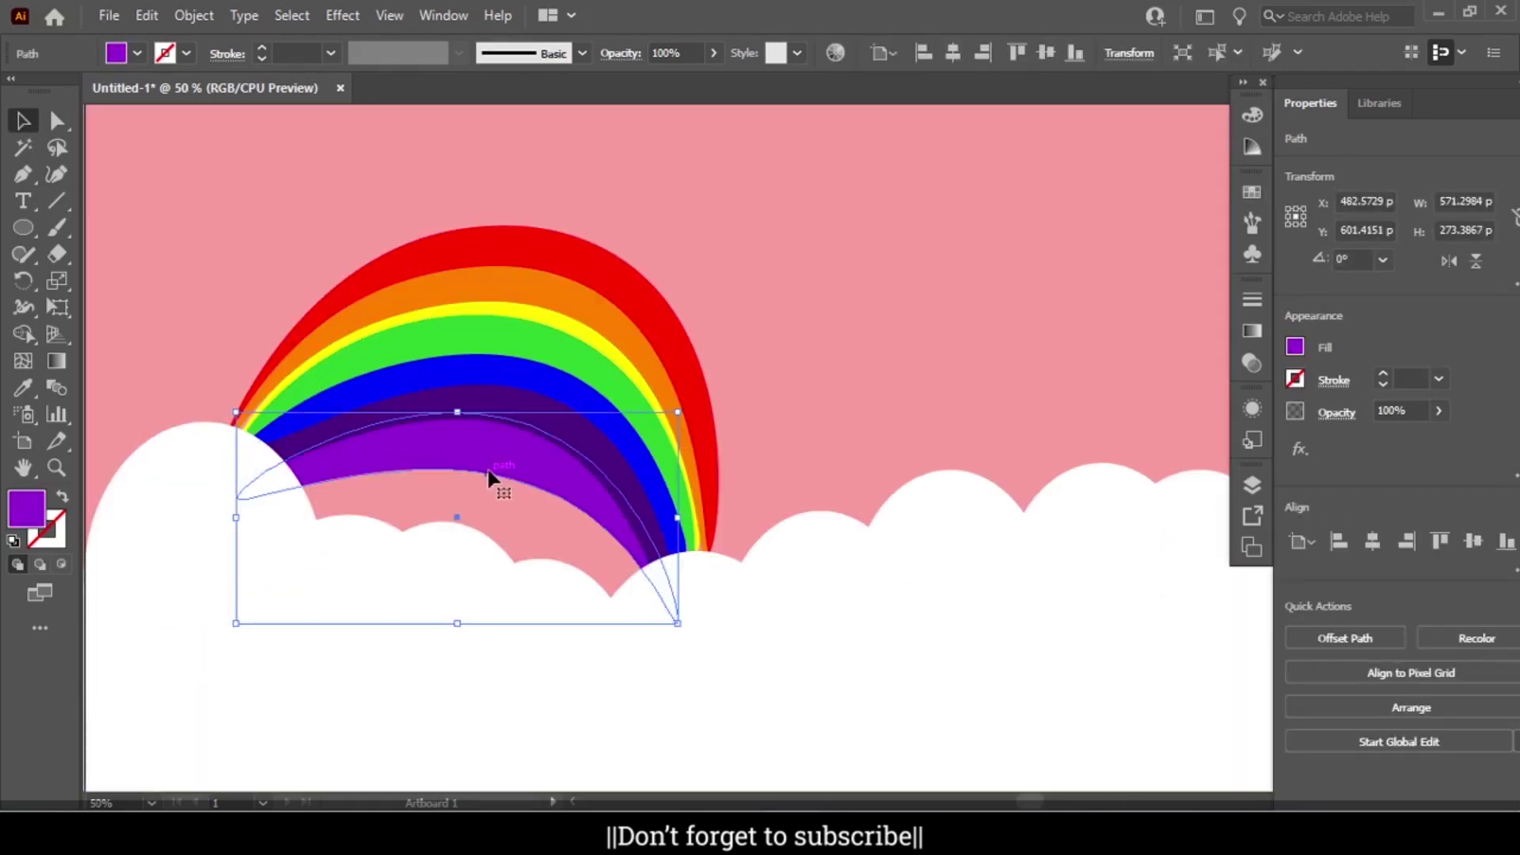
# Group the purple through red rainbow bands and stretch the group wider
pyautogui.keyDown('shift'); pyautogui.click(497, 399); pyautogui.keyUp('shift')
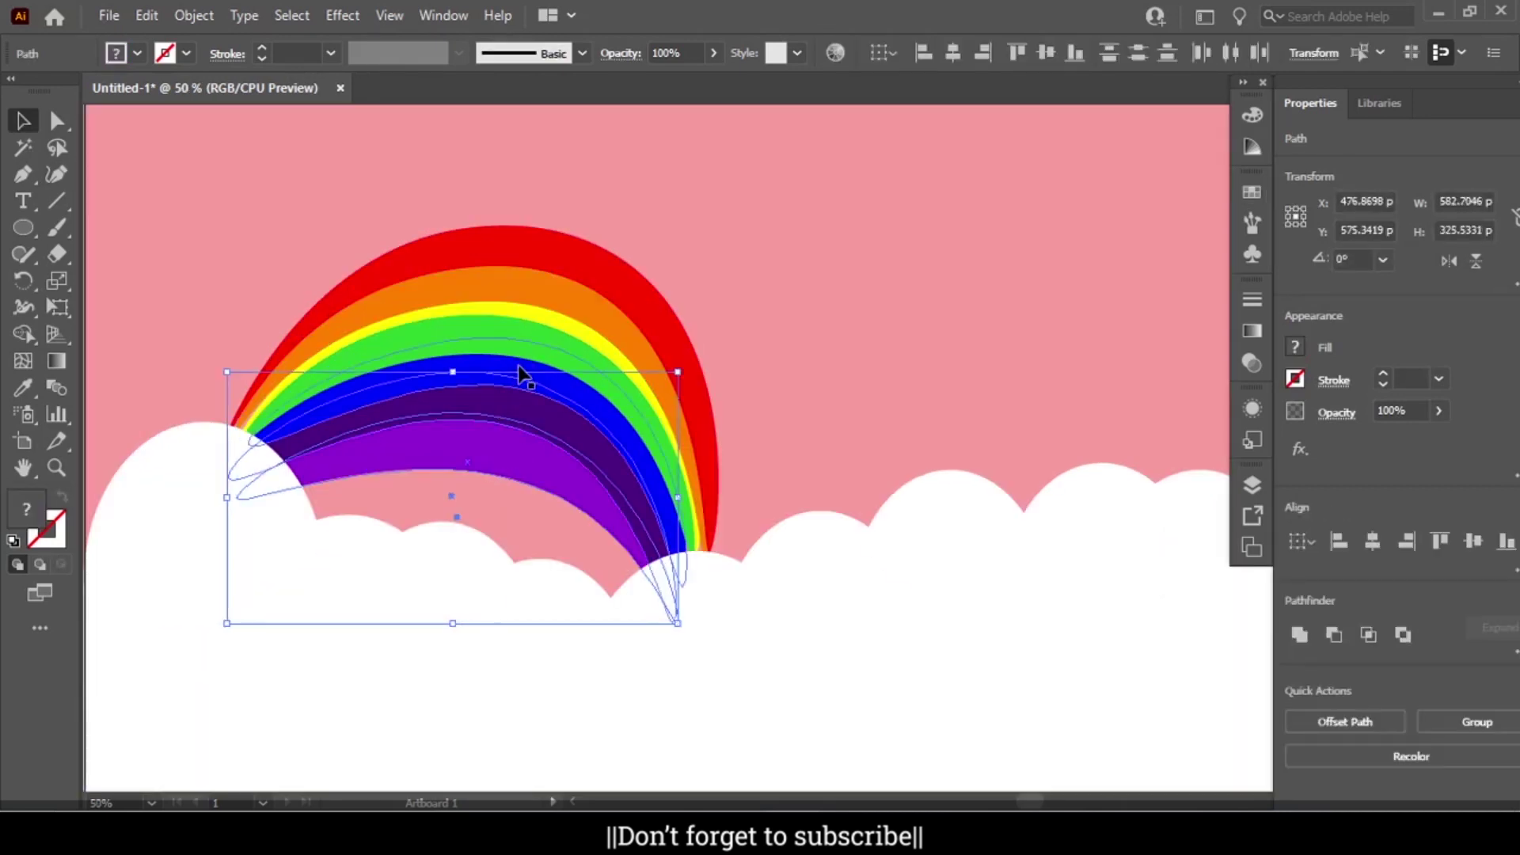
pyautogui.keyDown('shift'); pyautogui.click(528, 340); pyautogui.keyUp('shift')
pyautogui.keyDown('shift'); pyautogui.click(521, 314); pyautogui.keyUp('shift')
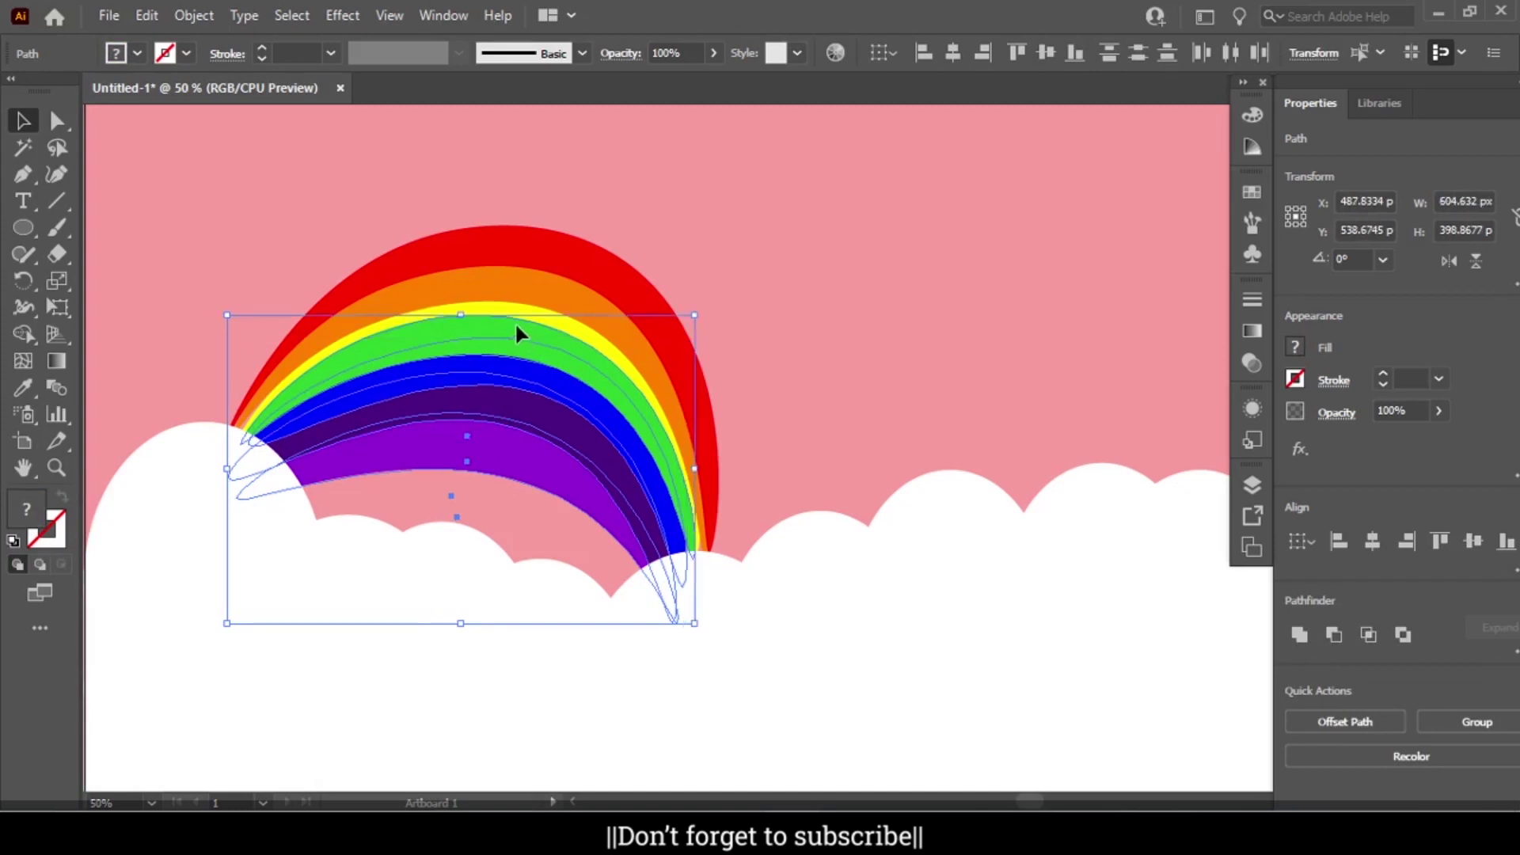
pyautogui.keyDown('shift'); pyautogui.click(553, 300); pyautogui.keyUp('shift')
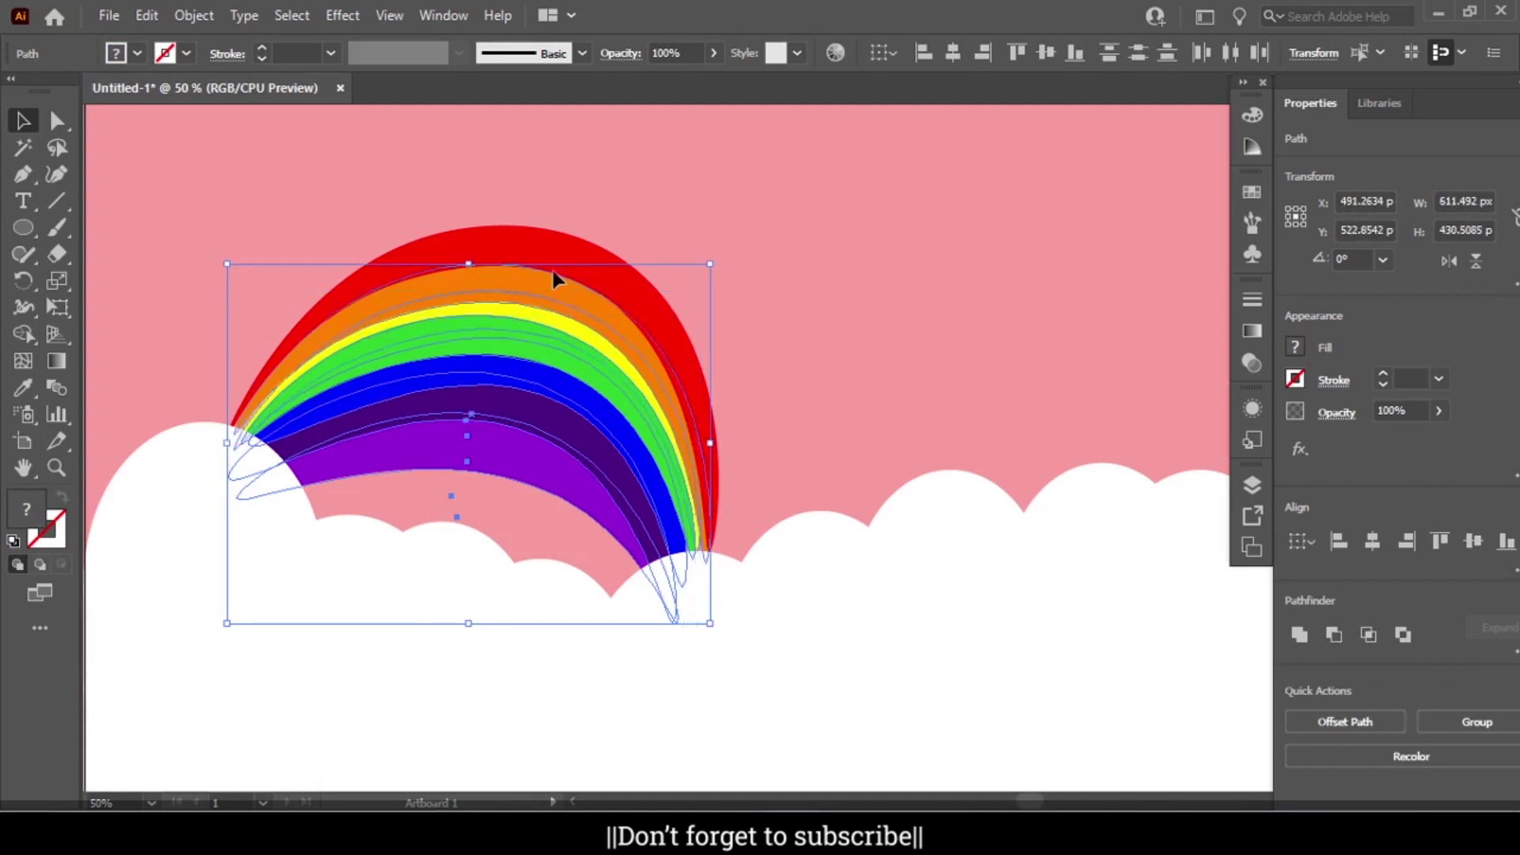
pyautogui.keyDown('shift'); pyautogui.click(554, 253); pyautogui.keyUp('shift')
pyautogui.rightClick(554, 252)
pyautogui.click(611, 388)
pyautogui.moveTo(718, 425); pyautogui.dragTo(826, 424)
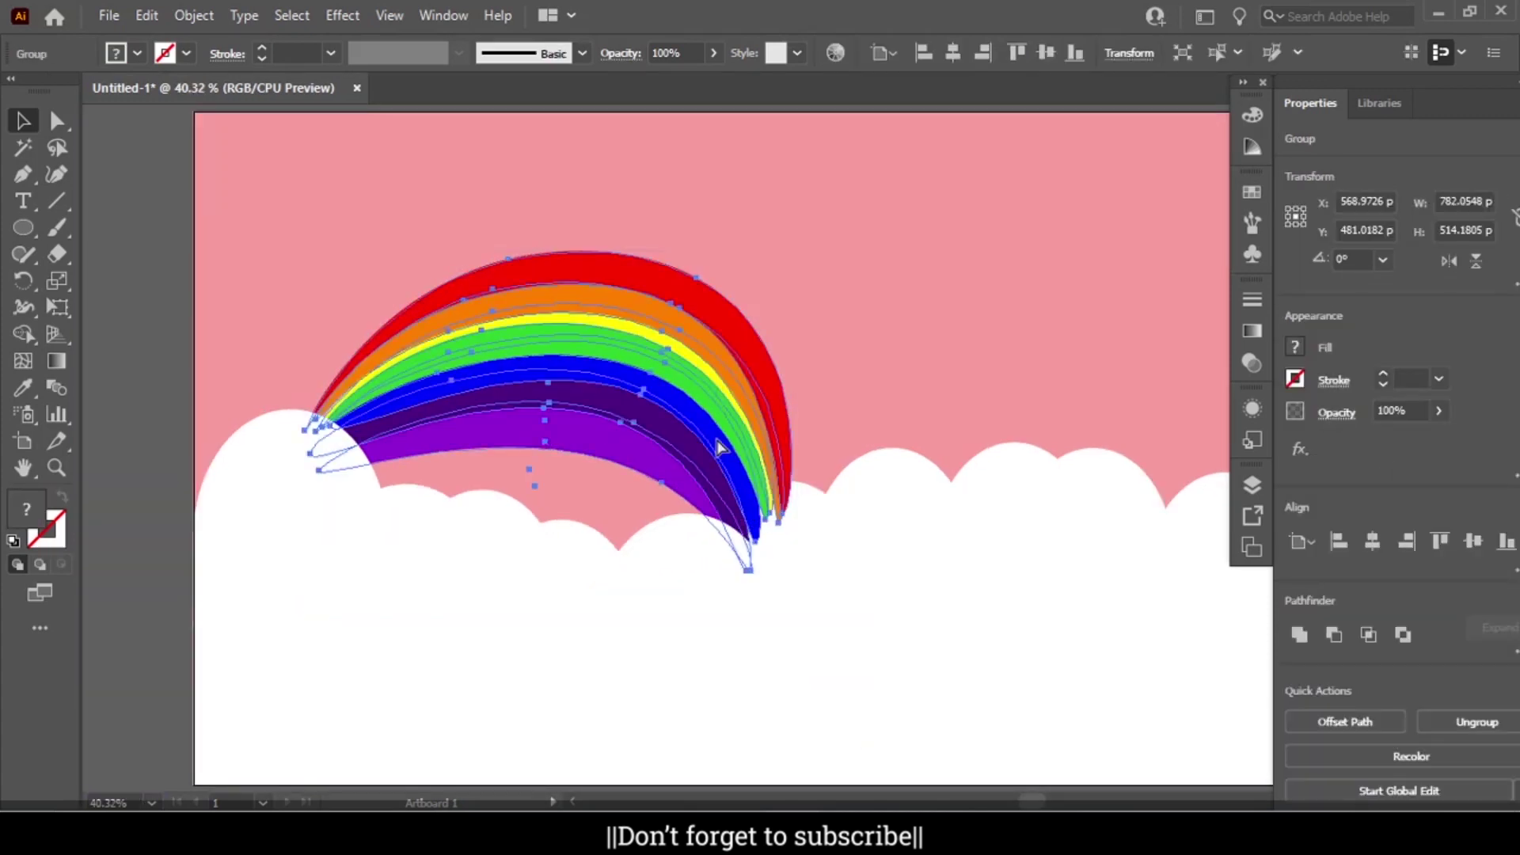
# Reshape the purple and green band ends down into the clouds, then exit the group
pyautogui.click(125, 342)
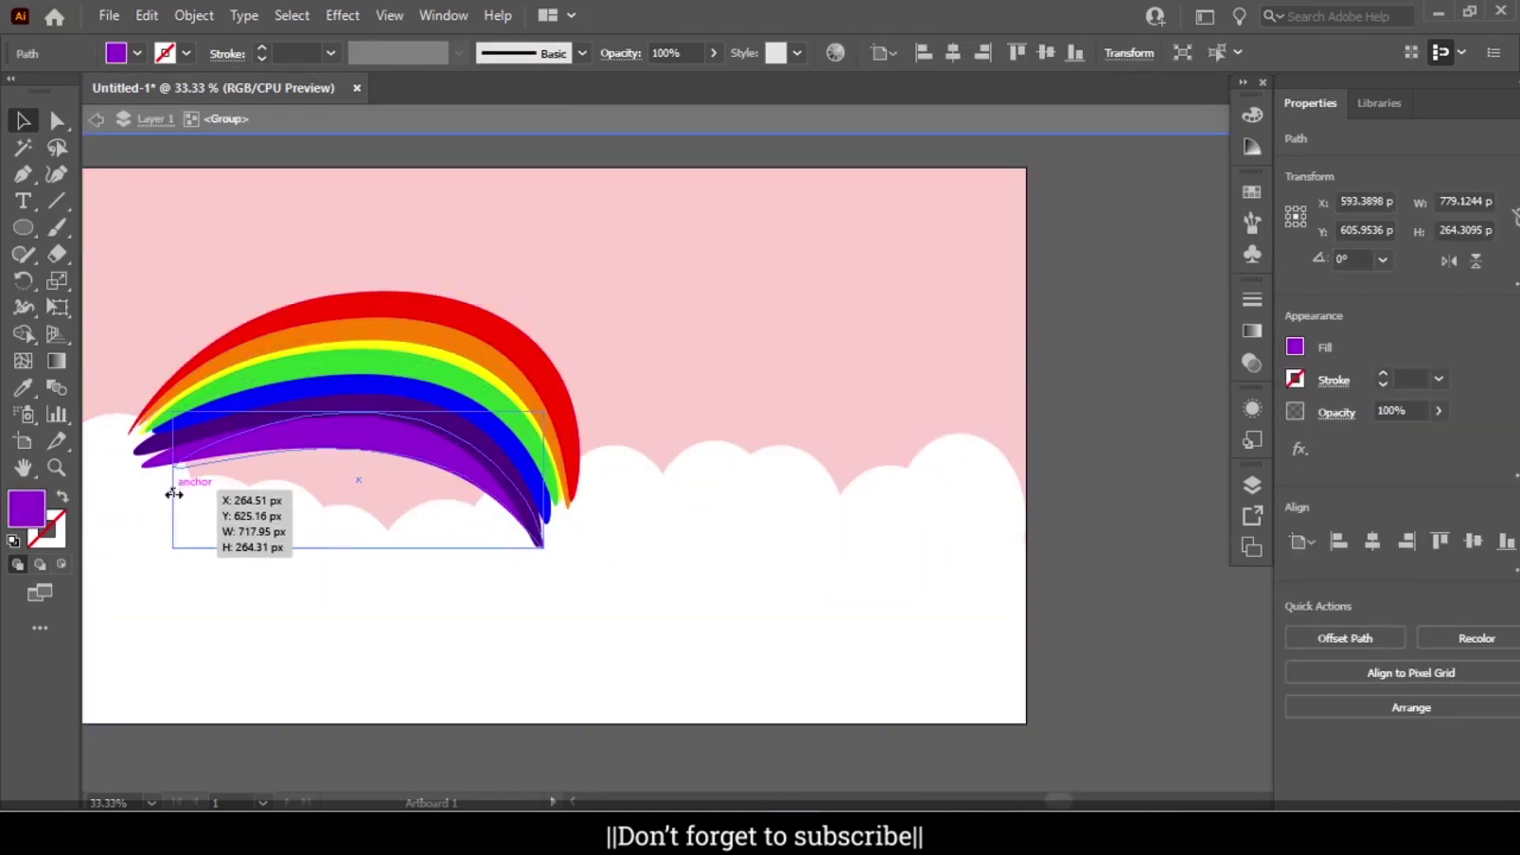
pyautogui.moveTo(173, 495); pyautogui.dragTo(163, 475)
pyautogui.click(546, 523)
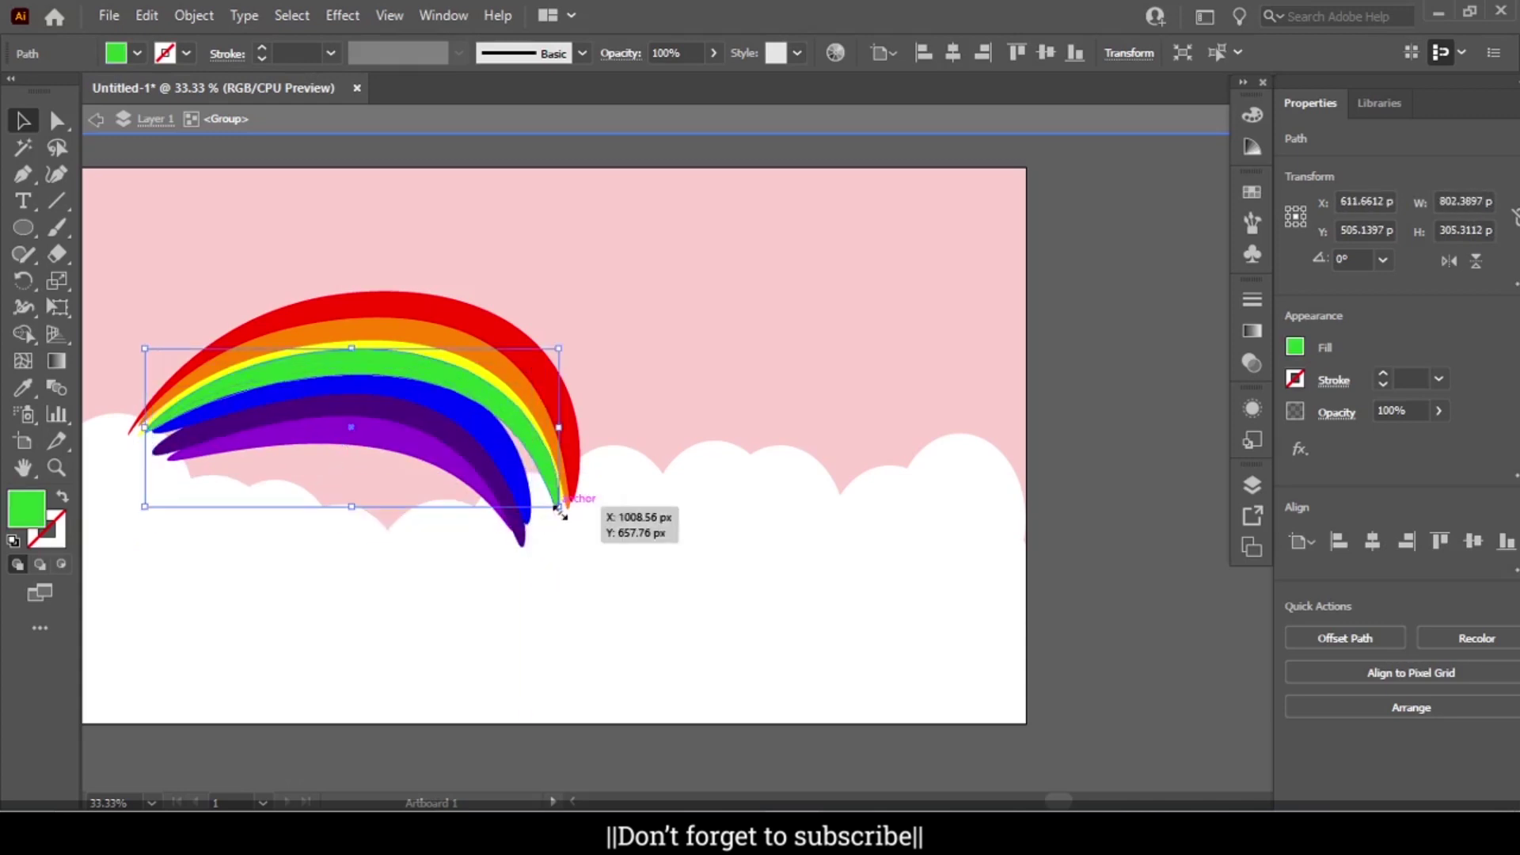
pyautogui.click(566, 494)
pyautogui.moveTo(560, 509)
pyautogui.mouseDown()
pyautogui.moveTo(555, 483)
pyautogui.moveTo(594, 499)
pyautogui.mouseUp()
pyautogui.click(578, 475)
pyautogui.press('Escape')
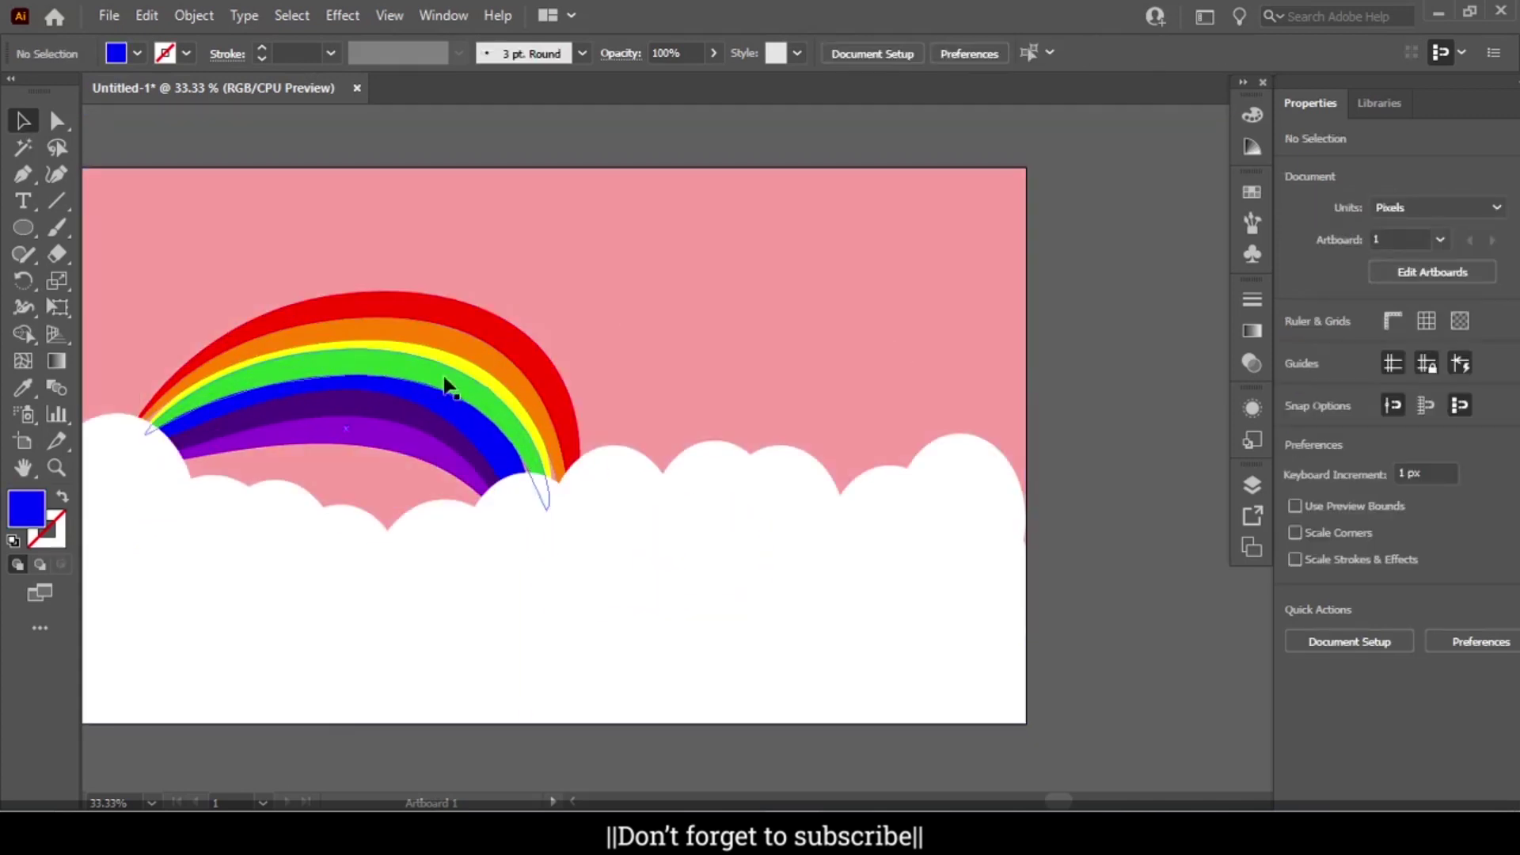
pyautogui.click(390, 380)
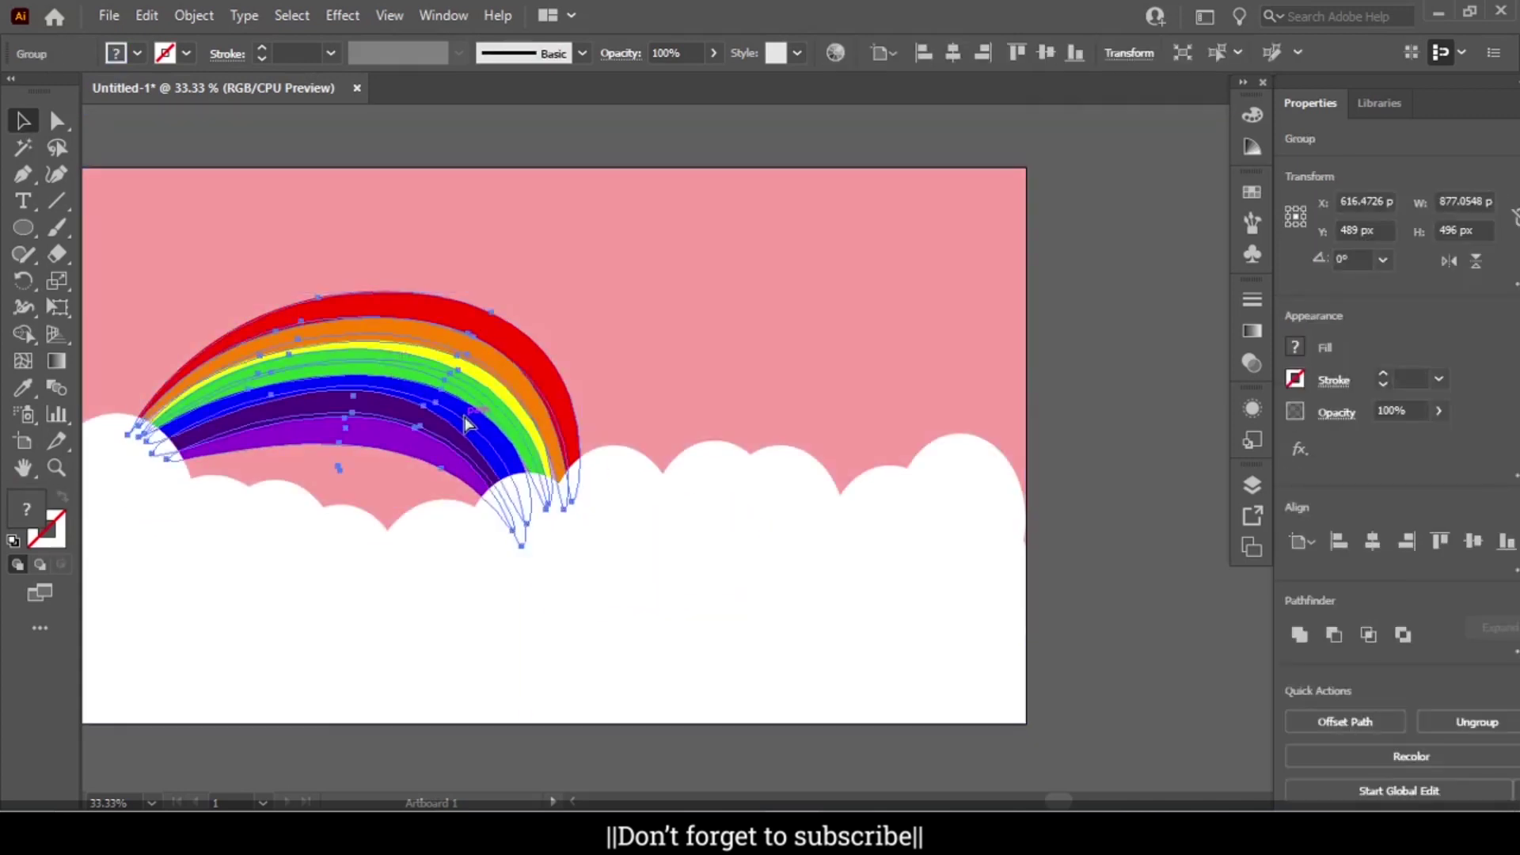
# Copy the rainbow to the right, rotate it, send it back, and enlarge it over the first
pyautogui.moveTo(467, 425); pyautogui.dragTo(552, 432)
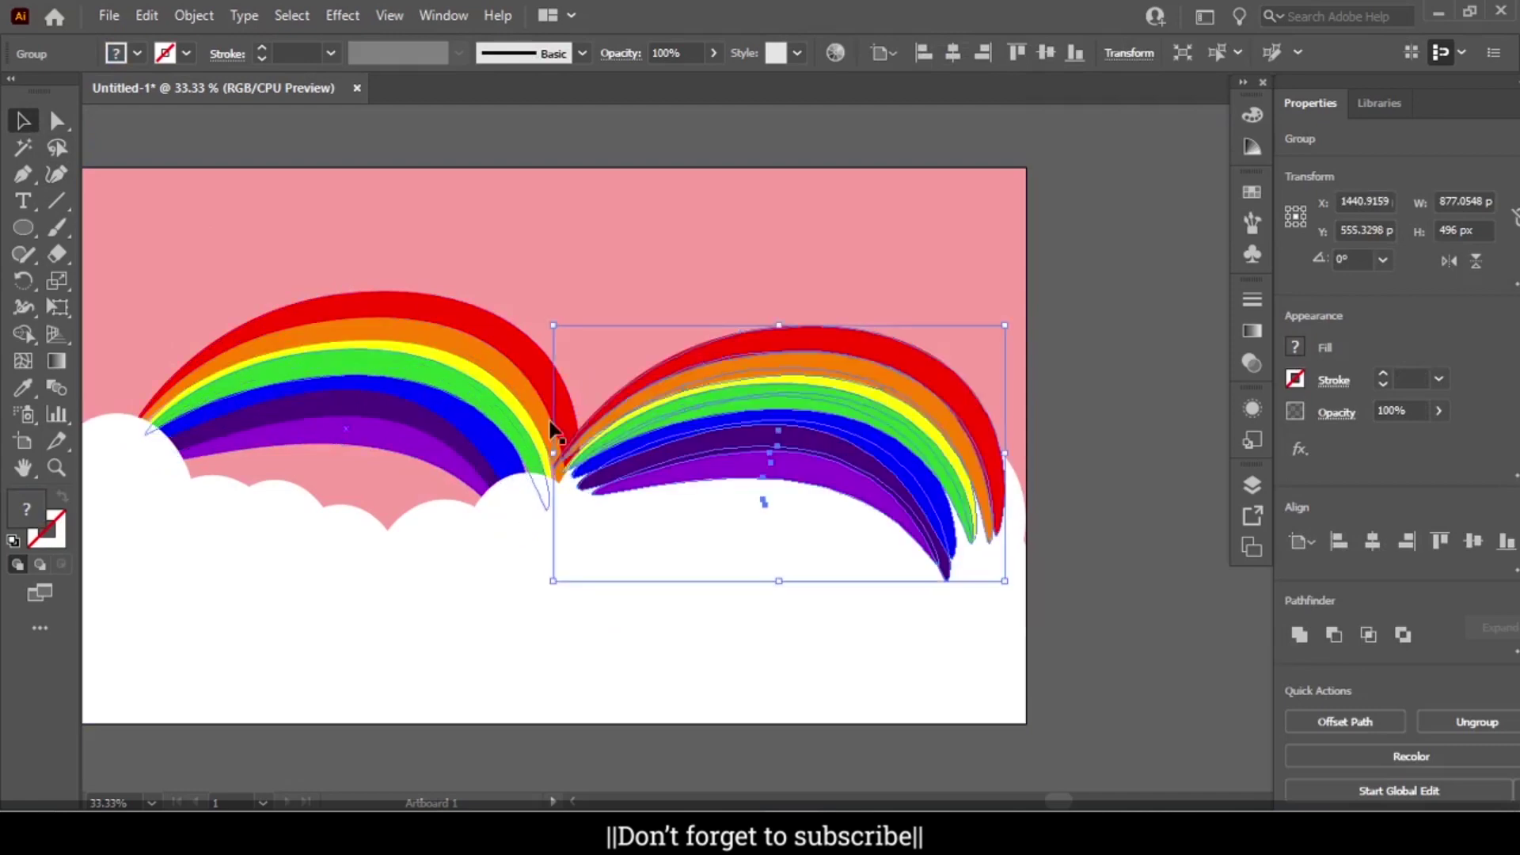
pyautogui.moveTo(735, 408); pyautogui.dragTo(861, 366)
pyautogui.click(739, 399)
pyautogui.moveTo(739, 399); pyautogui.dragTo(780, 392)
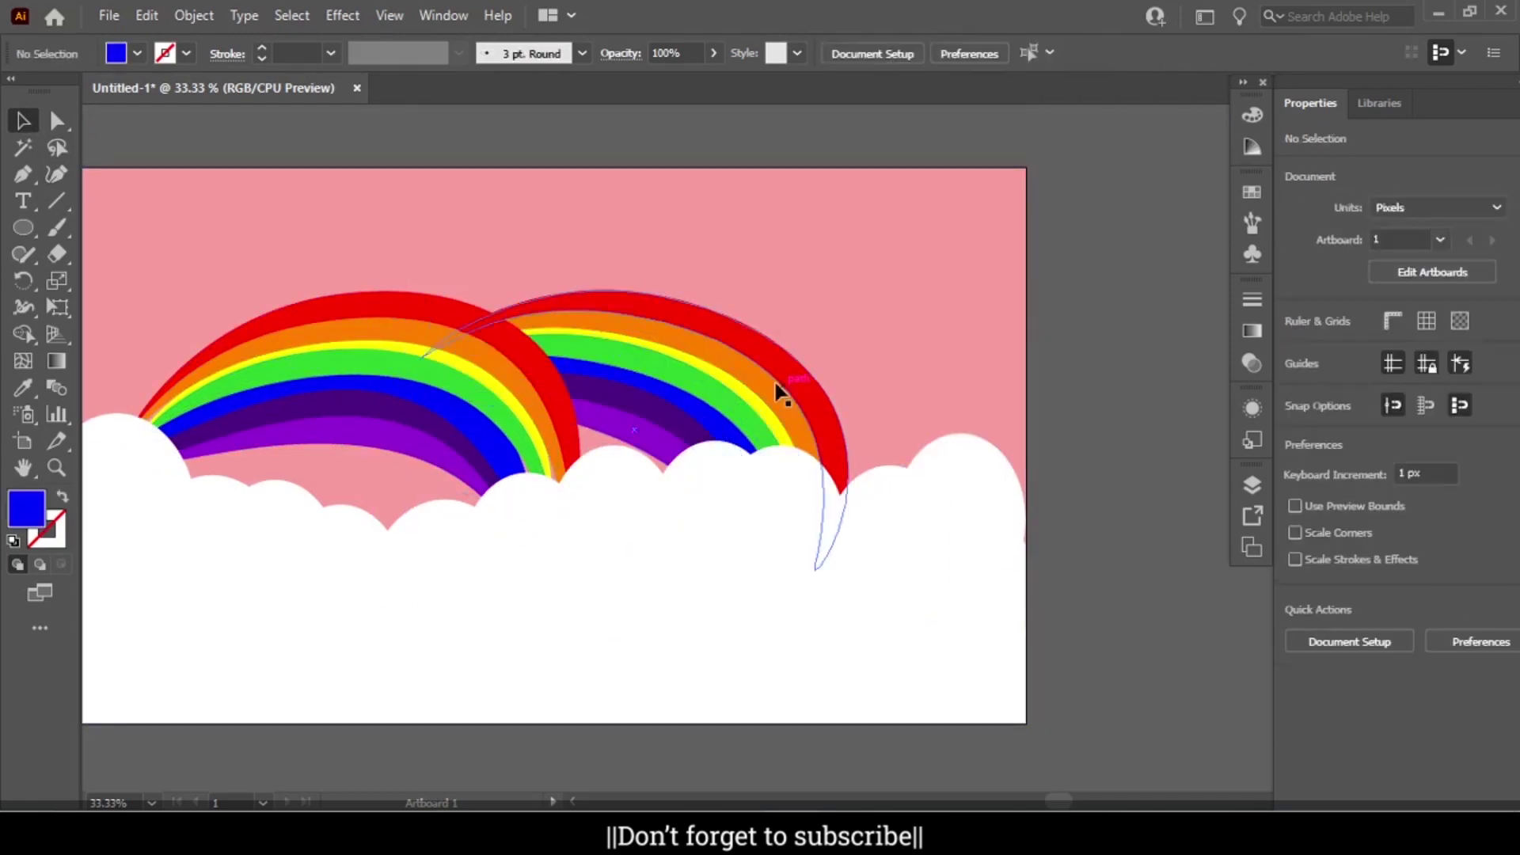
pyautogui.click(780, 392)
pyautogui.moveTo(906, 330); pyautogui.dragTo(662, 350)
# Reshape the right ends of the second rainbow's bands onto the cloud
pyautogui.hotkey('shift', '`')
pyautogui.click(854, 491)
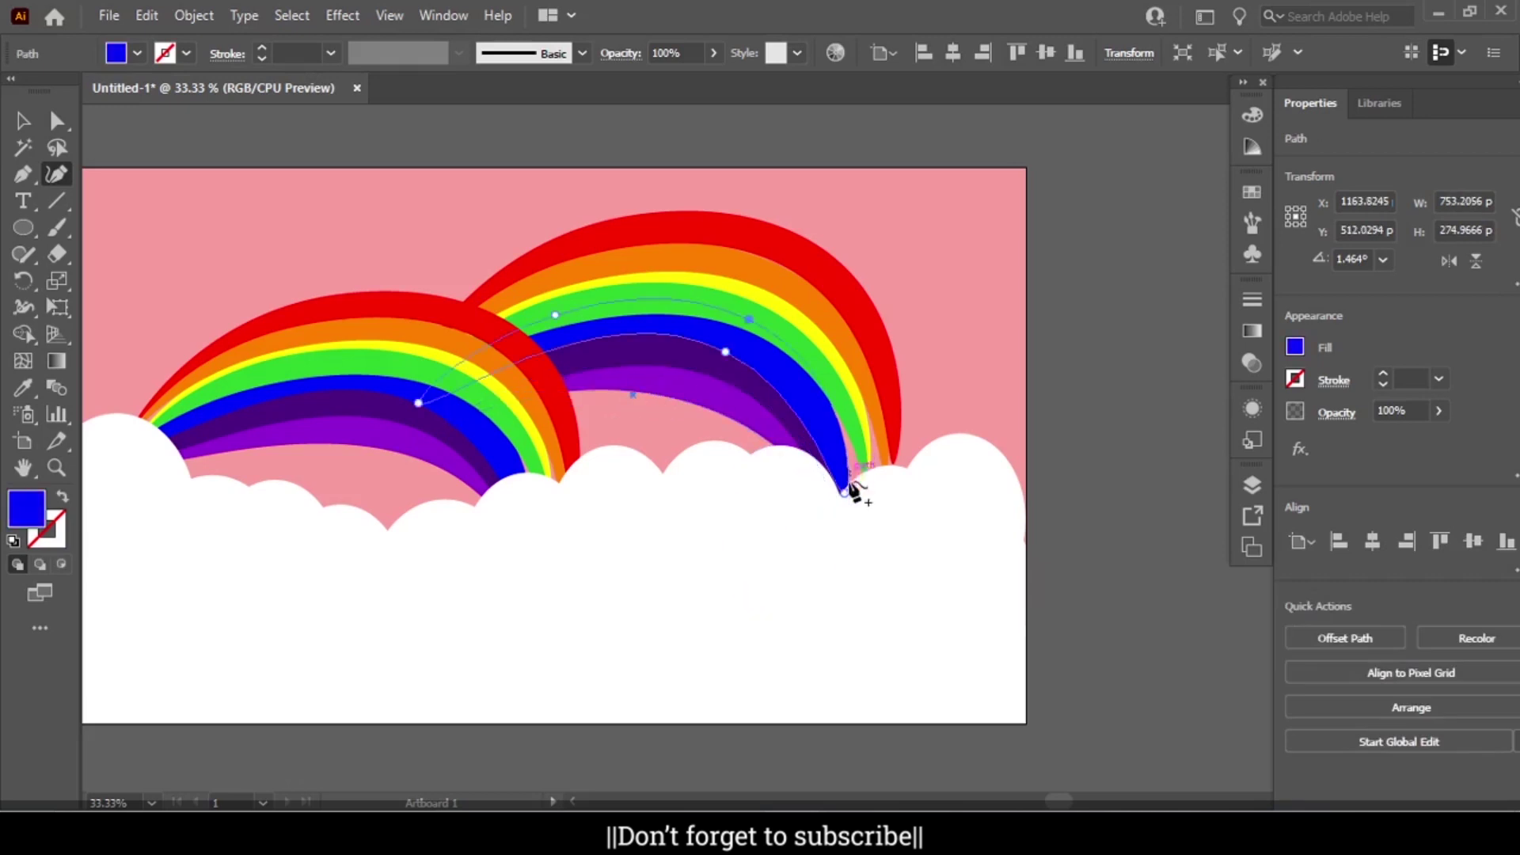
pyautogui.click(869, 465)
pyautogui.click(889, 479)
pyautogui.click(478, 434)
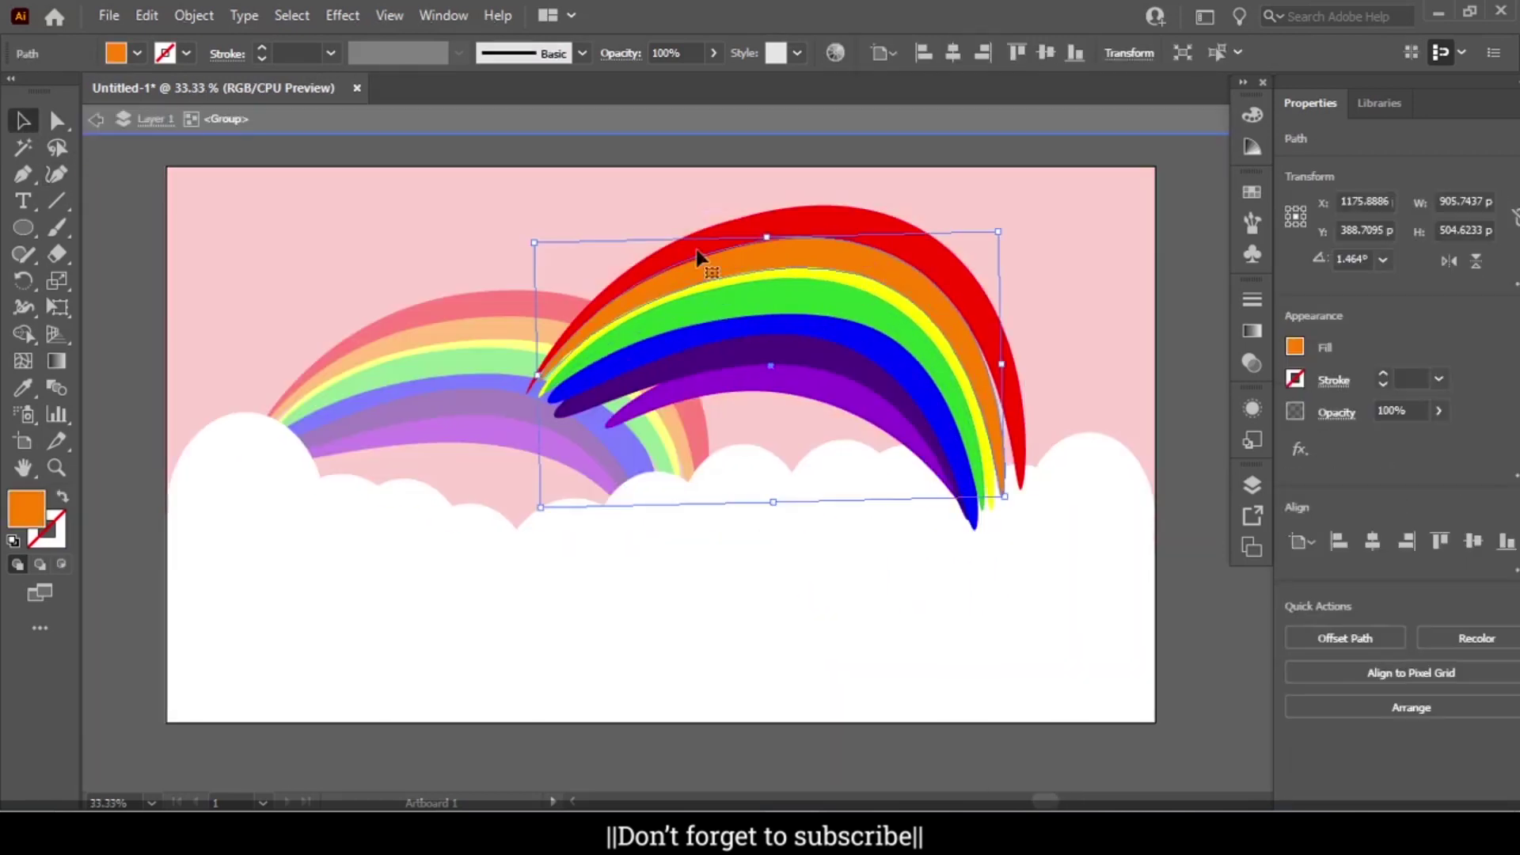
# Reshape the red and green bands of the second rainbow to curve into the clouds
pyautogui.hotkey('shift', '`')
pyautogui.click(739, 265)
pyautogui.click(925, 232)
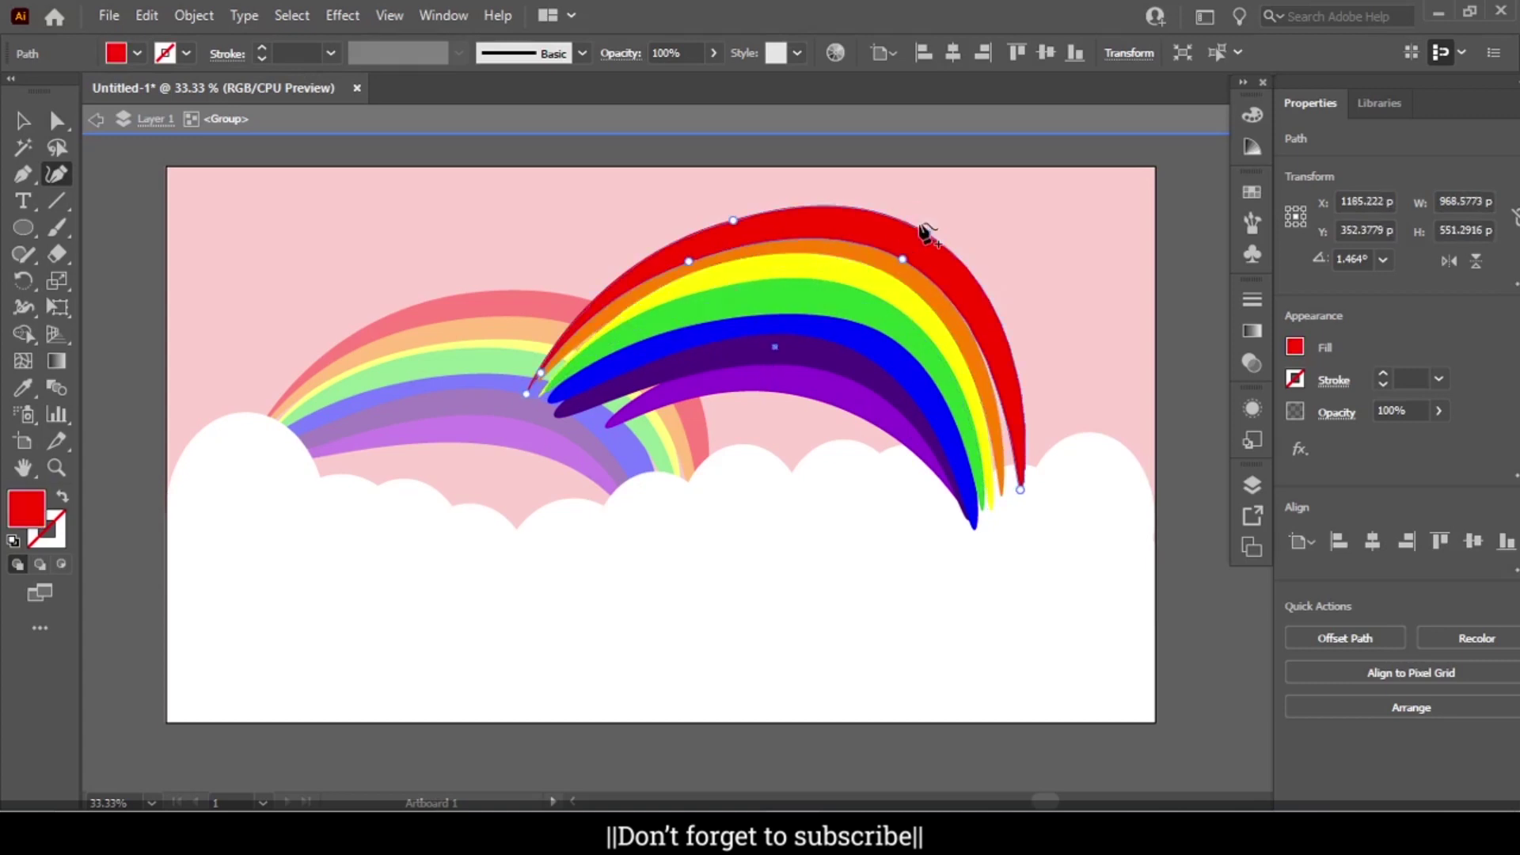
pyautogui.moveTo(1020, 489); pyautogui.dragTo(1014, 484)
pyautogui.click(783, 311)
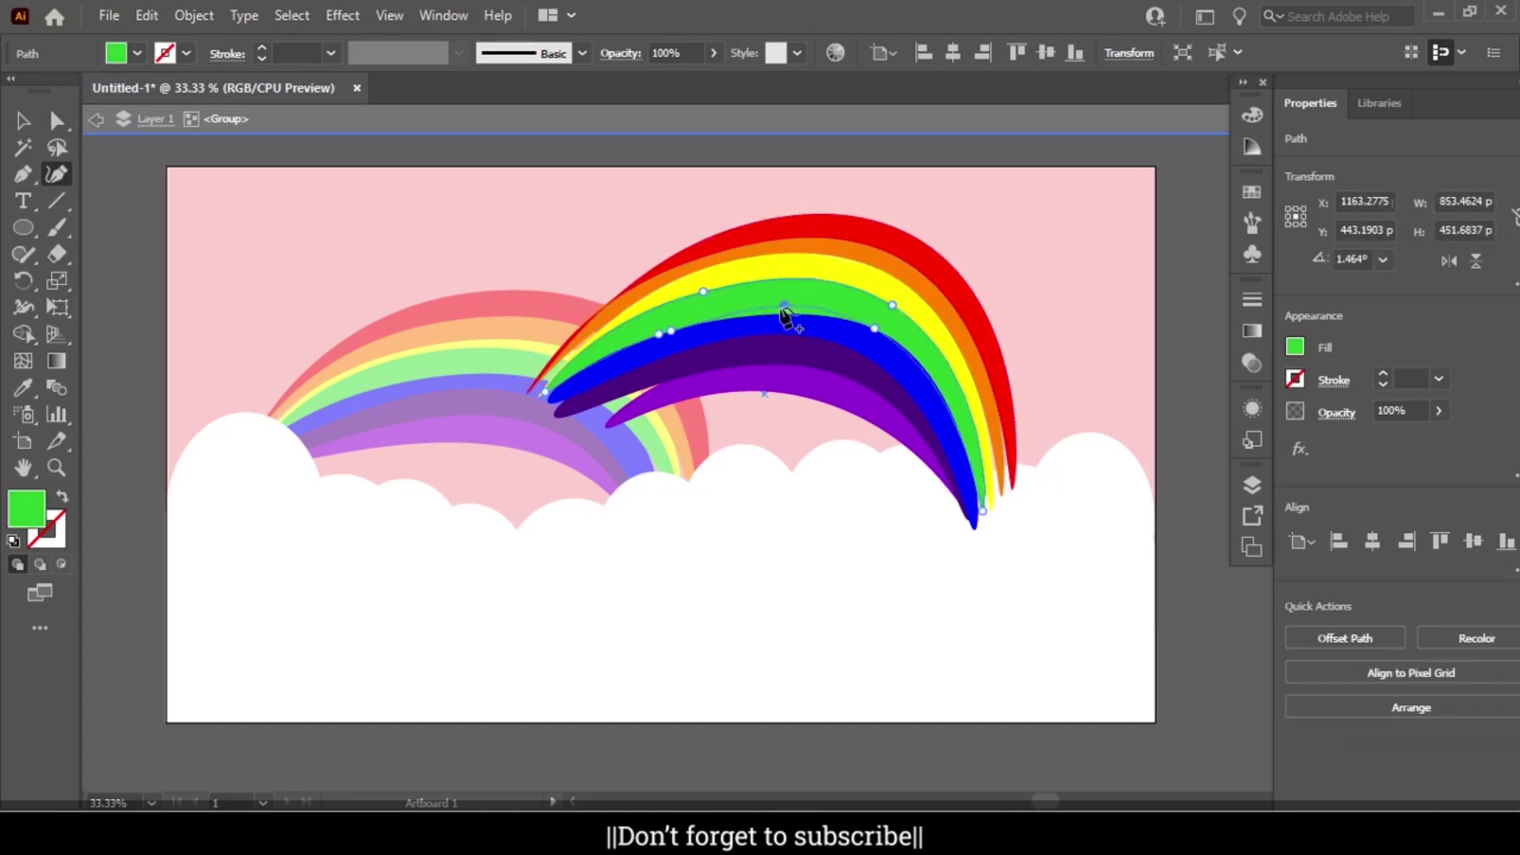
pyautogui.moveTo(784, 317); pyautogui.dragTo(753, 325)
pyautogui.scroll(1, 760, 273)
pyautogui.click(791, 417)
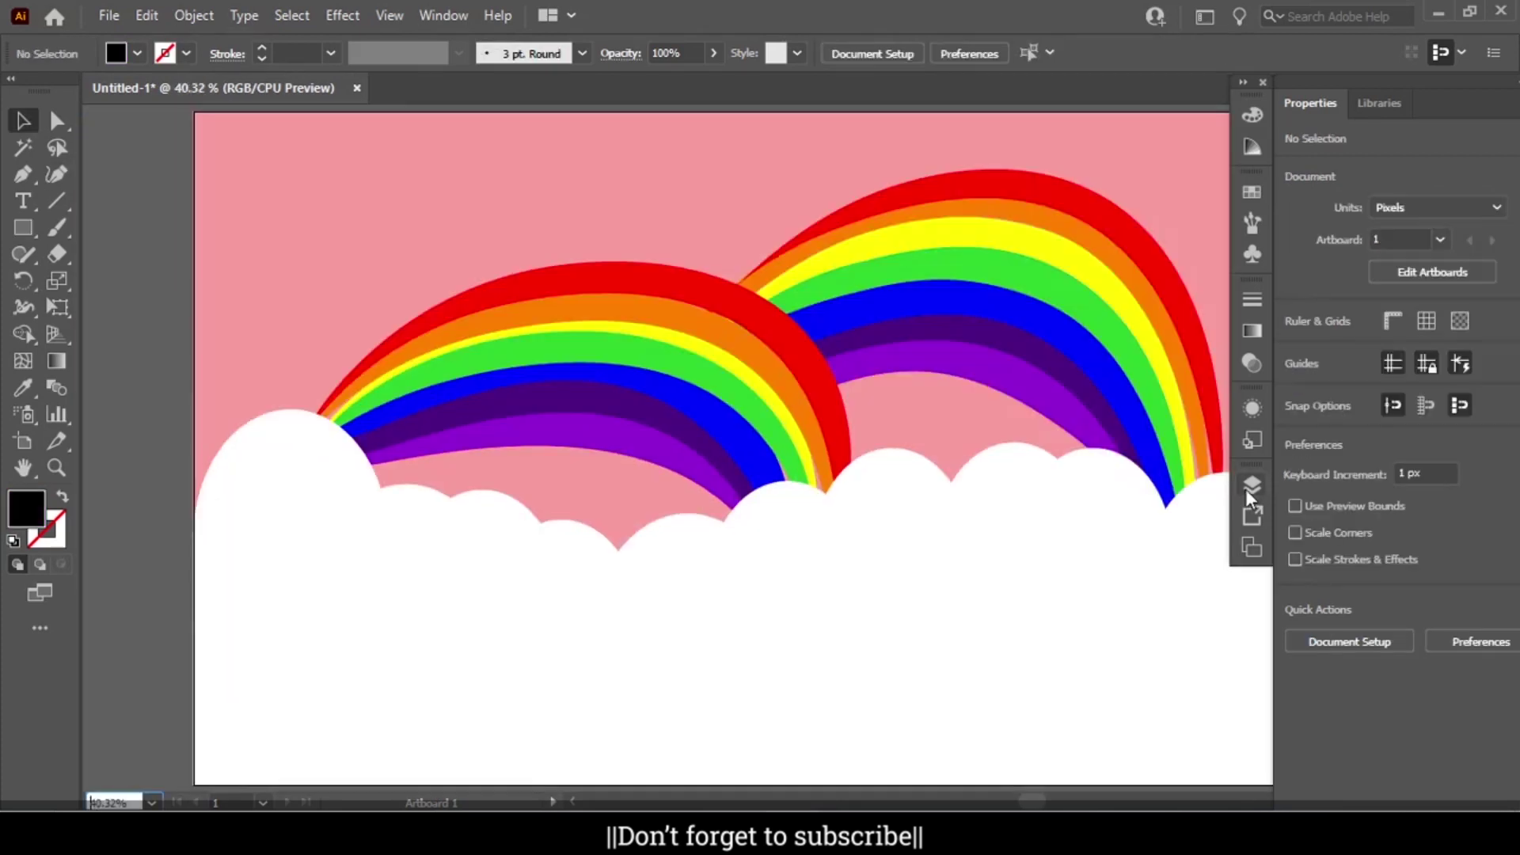
pyautogui.click(1252, 484)
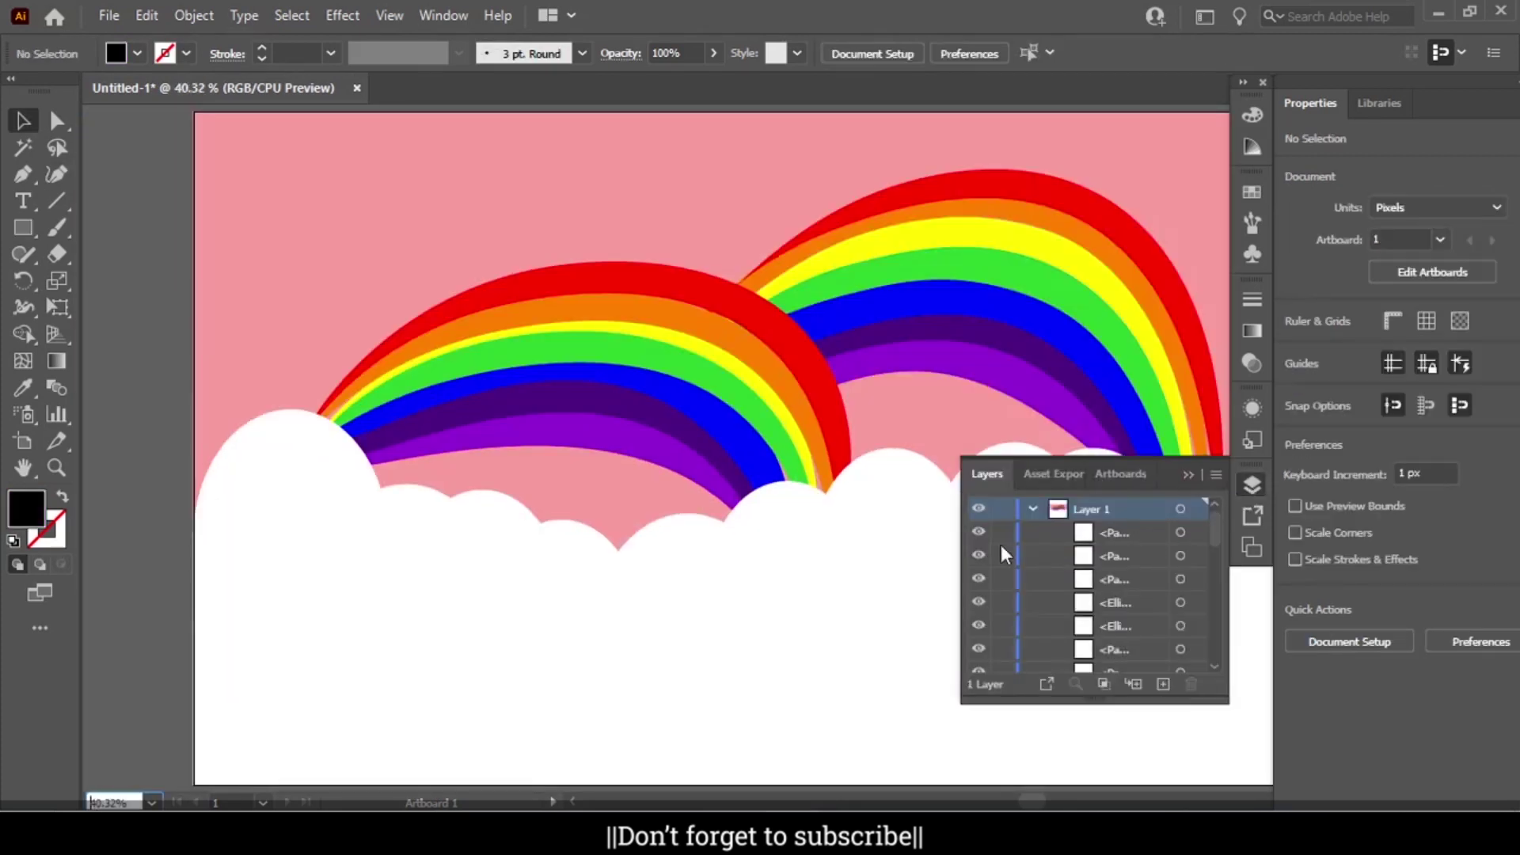
# Collapse Layer 1, create Layer 2 above it, and zoom out to the full artboard
pyautogui.click(1033, 509)
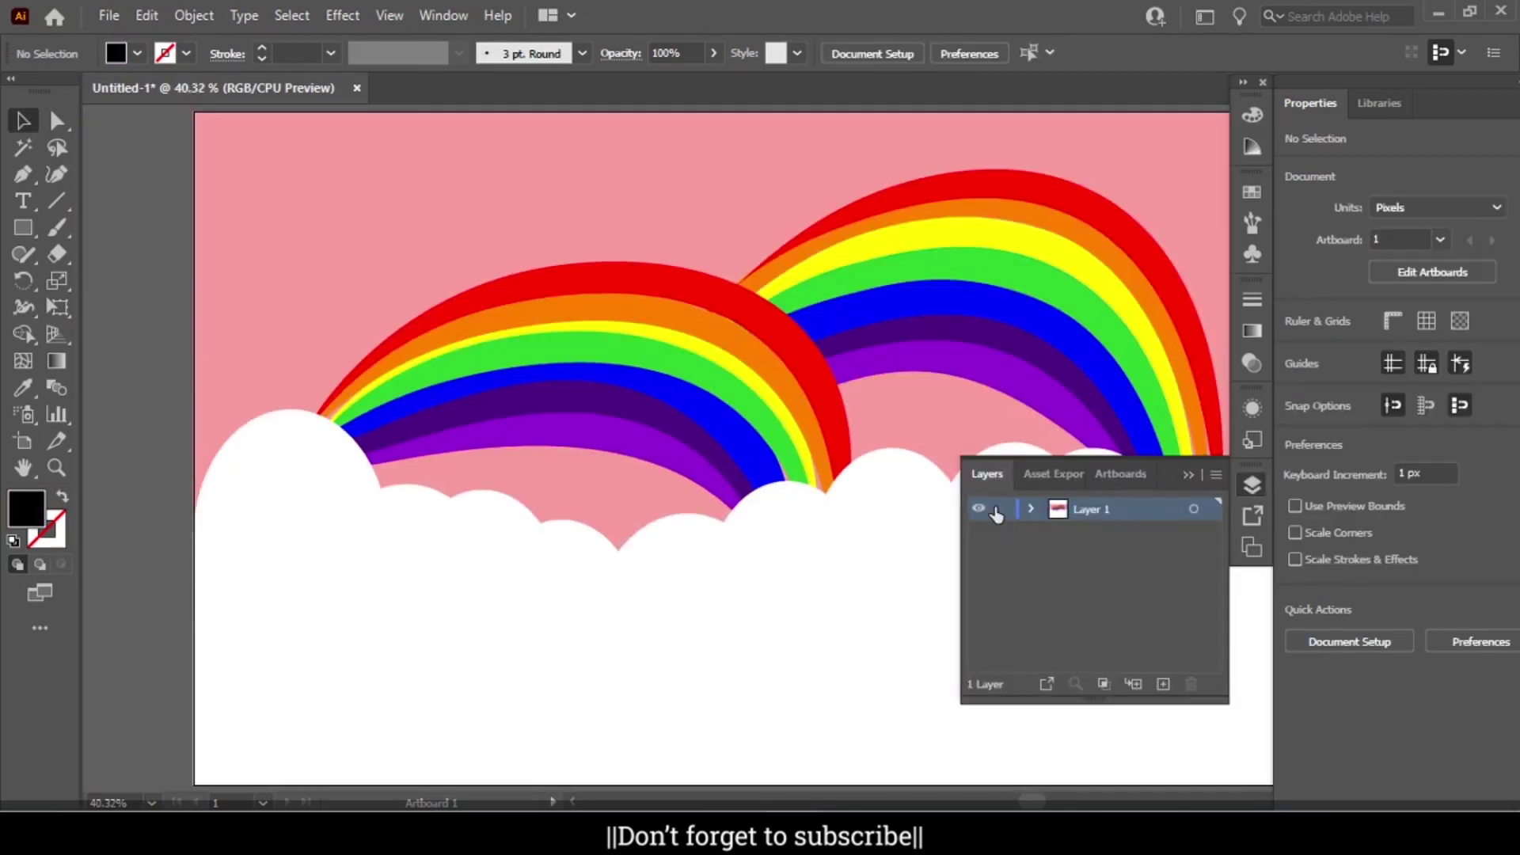
pyautogui.click(1163, 684)
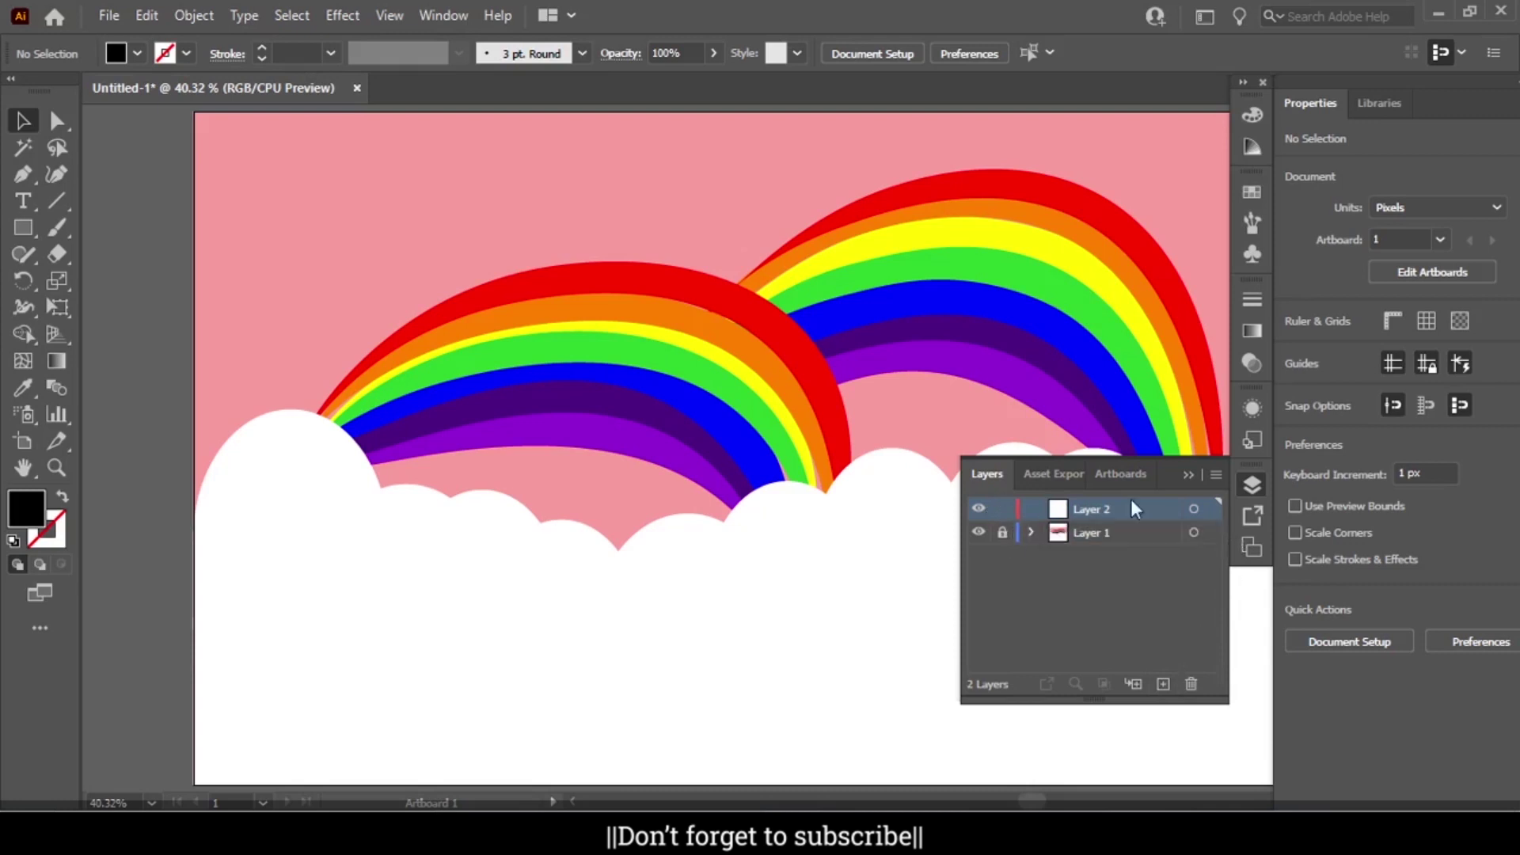
pyautogui.click(1252, 484)
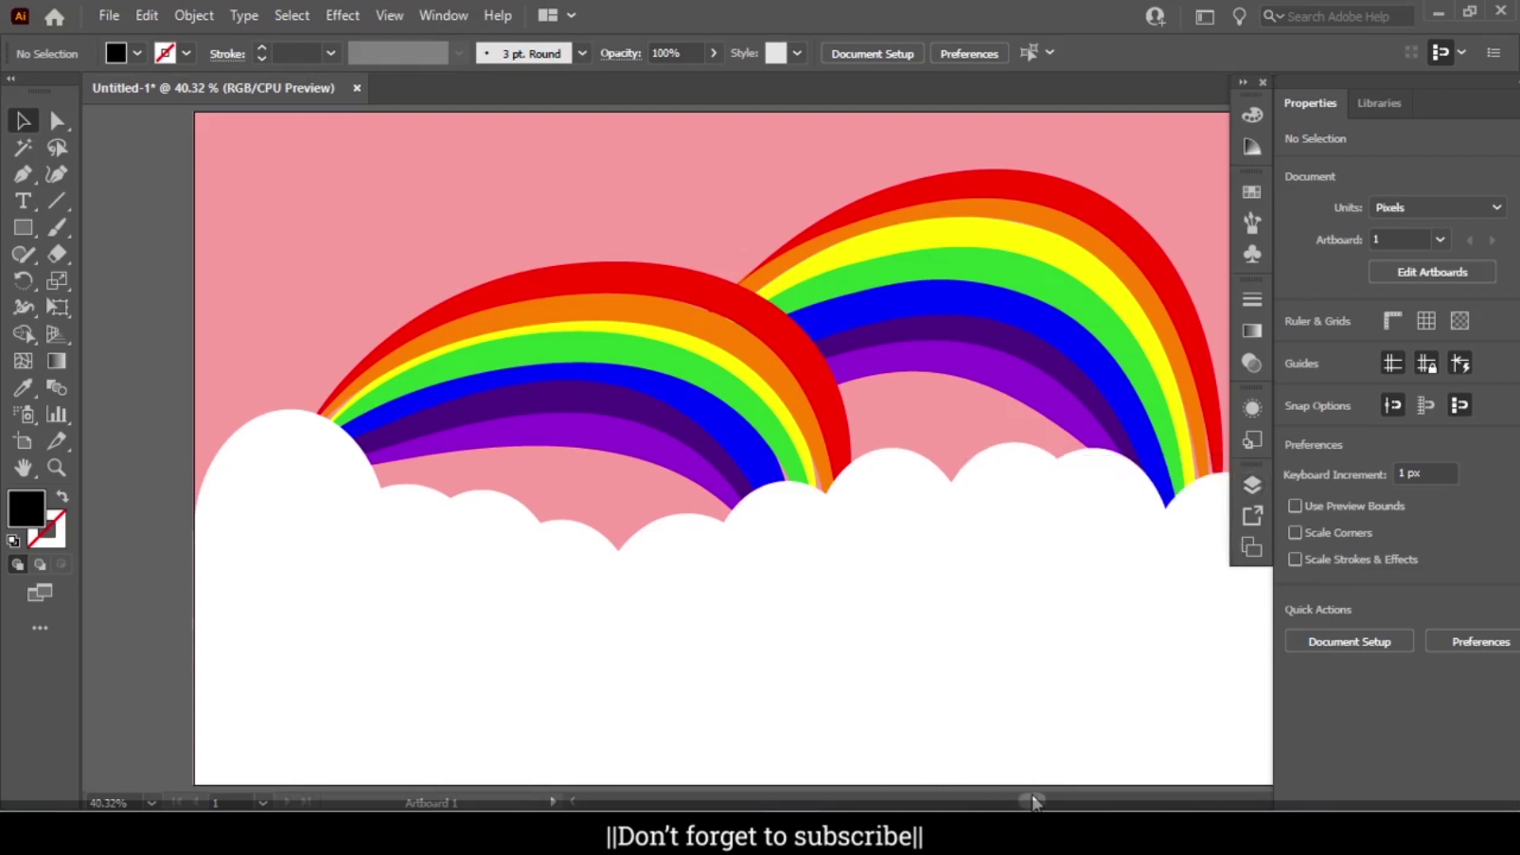
pyautogui.moveTo(1034, 802); pyautogui.dragTo(1046, 802)
pyautogui.hotkey('ctrl', '-')
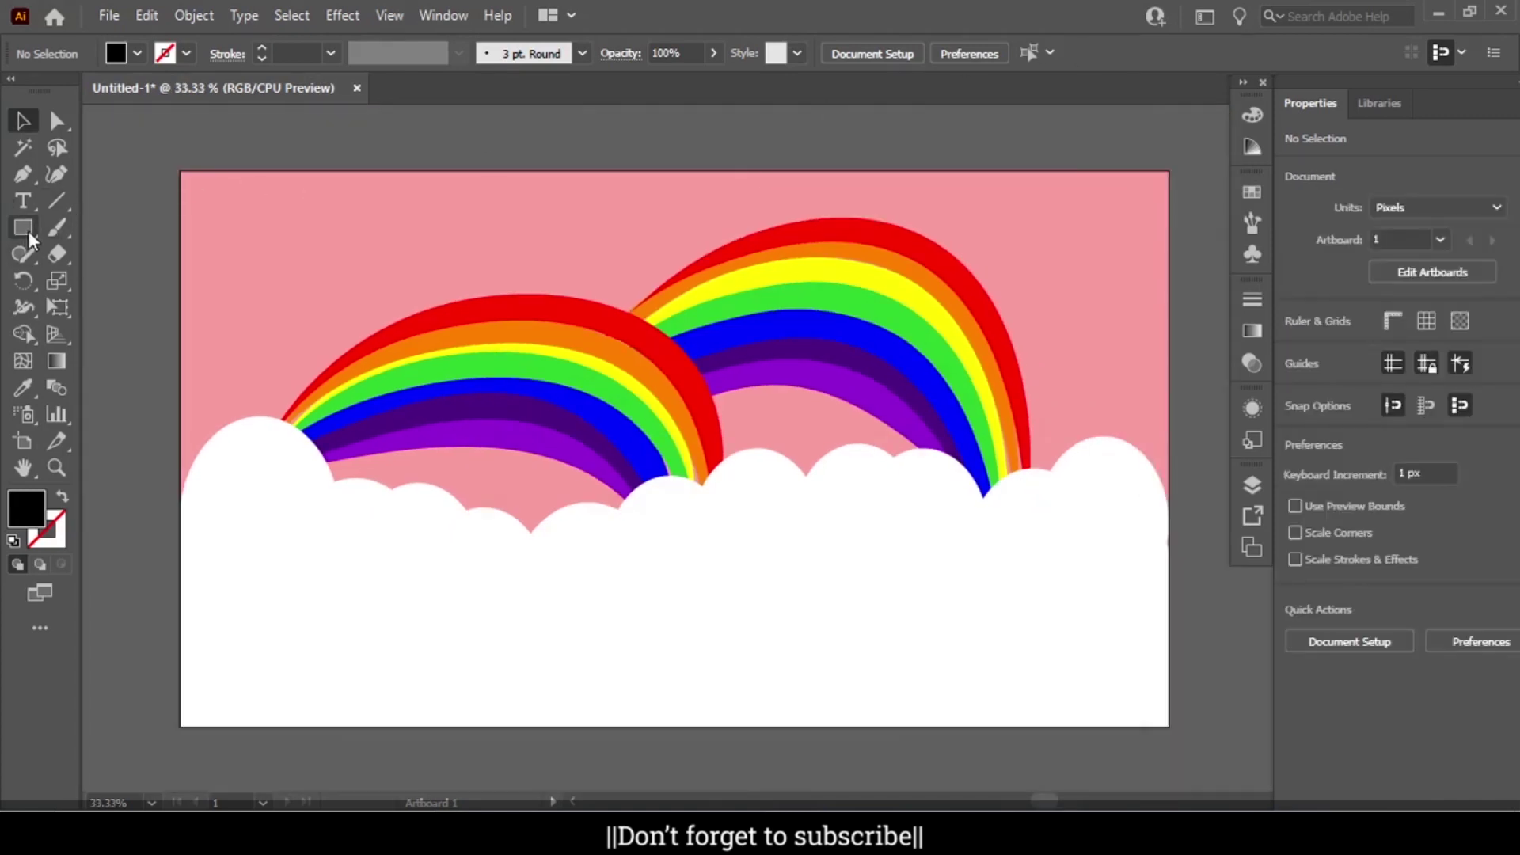
# Draw a black rectangle covering the whole artboard
pyautogui.click(27, 230)
pyautogui.moveTo(181, 171)
pyautogui.mouseDown()
pyautogui.moveTo(595, 453)
pyautogui.moveTo(1170, 726)
pyautogui.mouseUp()
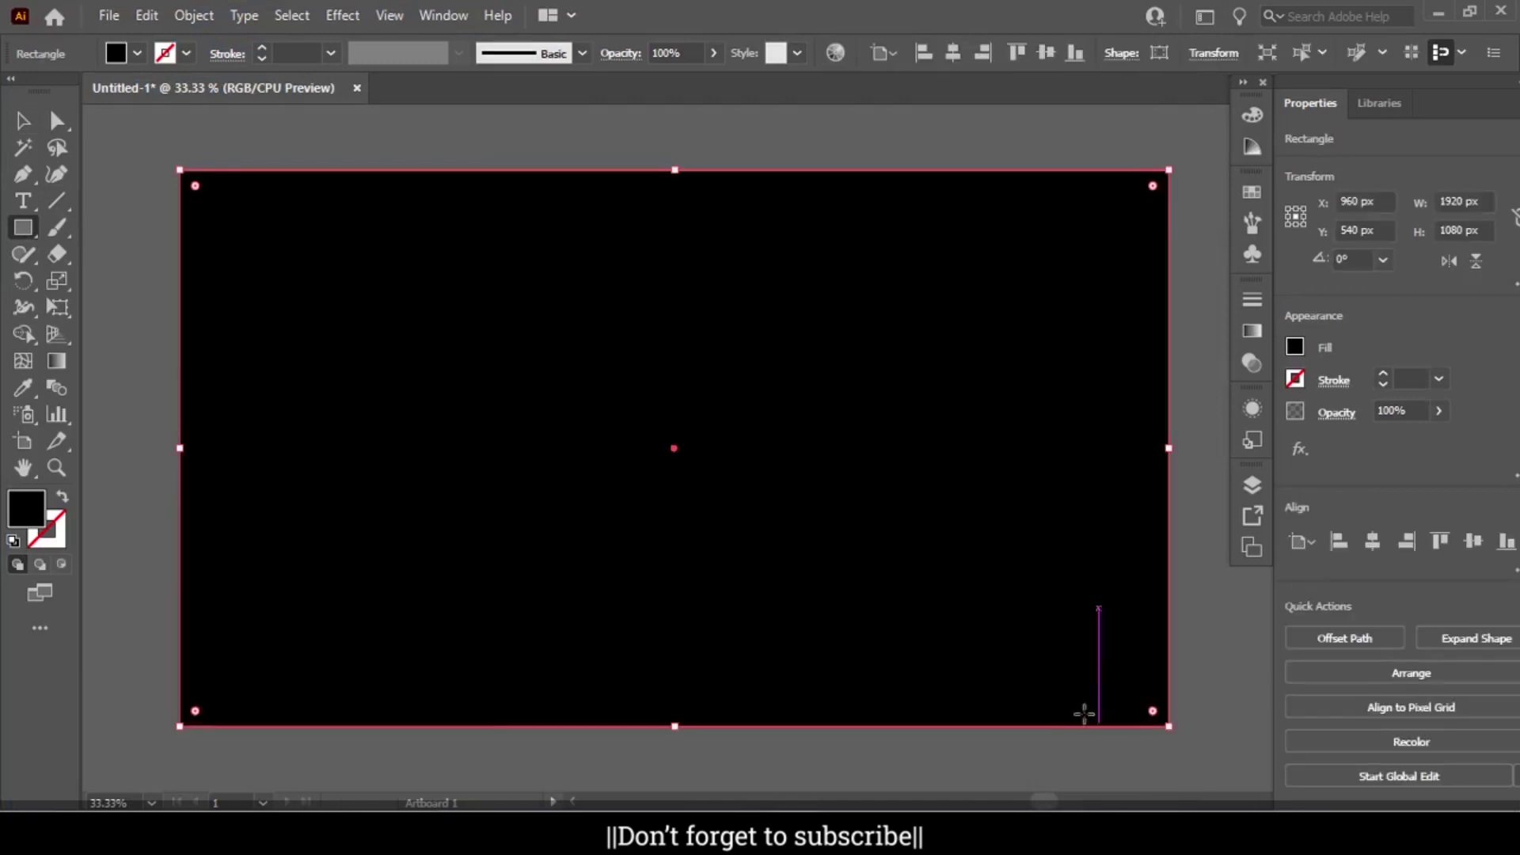
pyautogui.press('l')
pyautogui.hotkey('ctrl', 'shift', 'a')
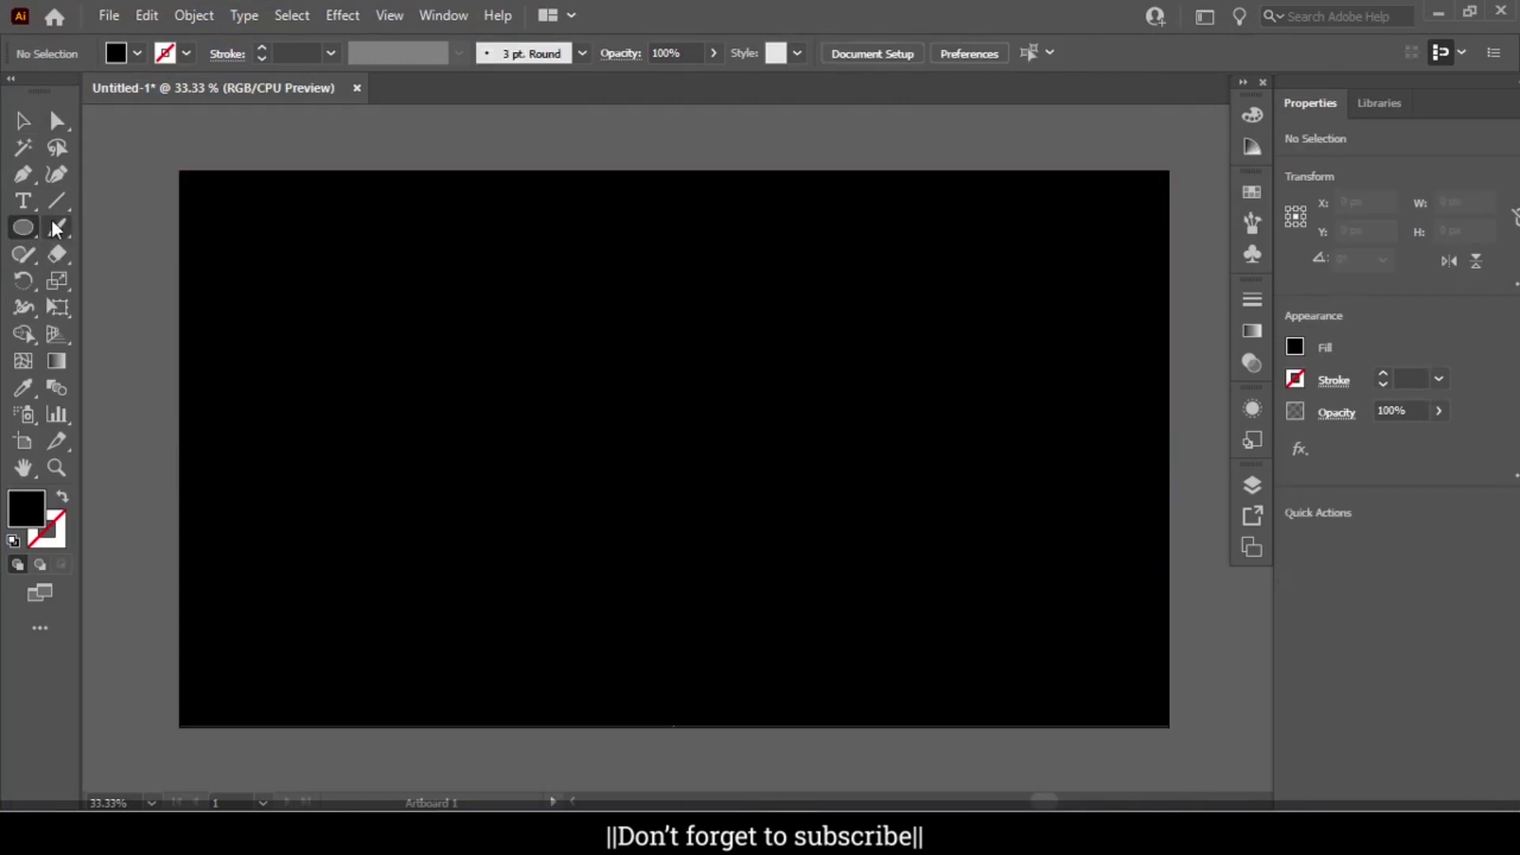
# Draw a grey oval about 1002 by 846 px from the artboard centre
pyautogui.click(139, 55)
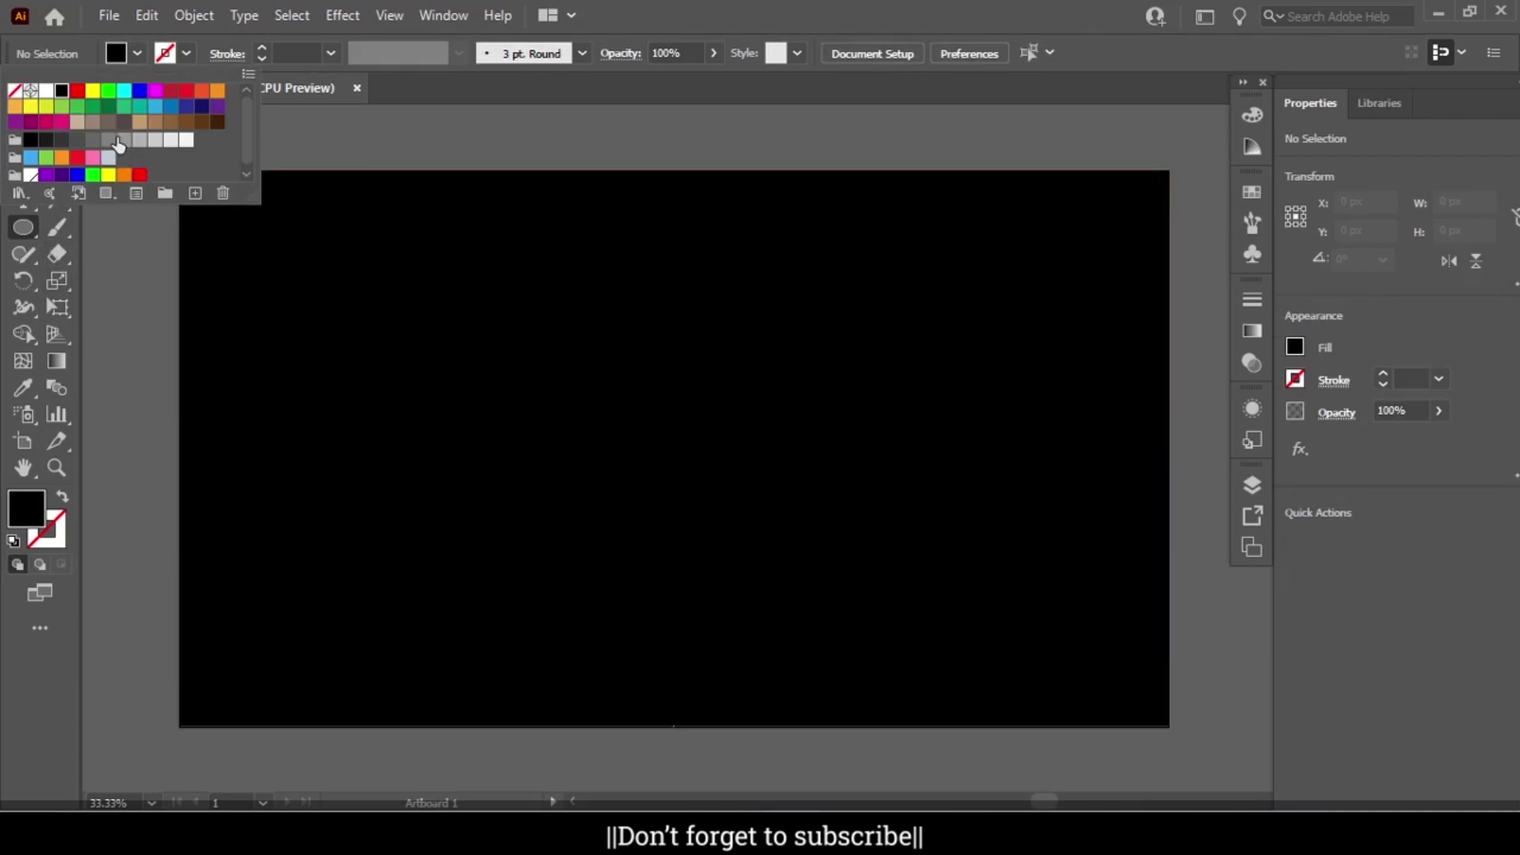
pyautogui.click(137, 54)
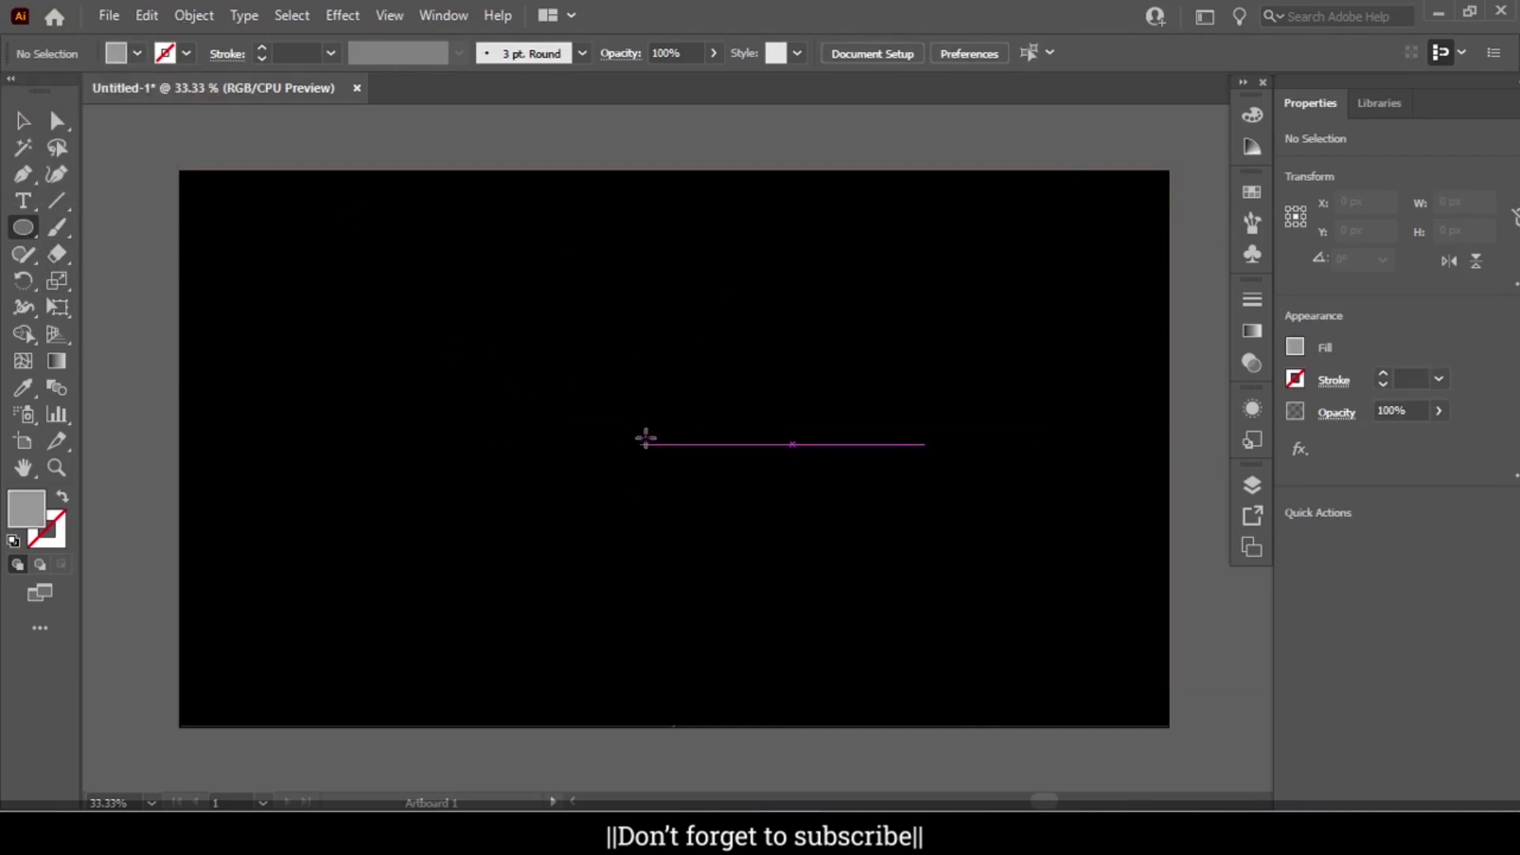
pyautogui.moveTo(653, 428)
pyautogui.mouseDown()
pyautogui.moveTo(457, 229)
pyautogui.moveTo(398, 209)
pyautogui.mouseUp()
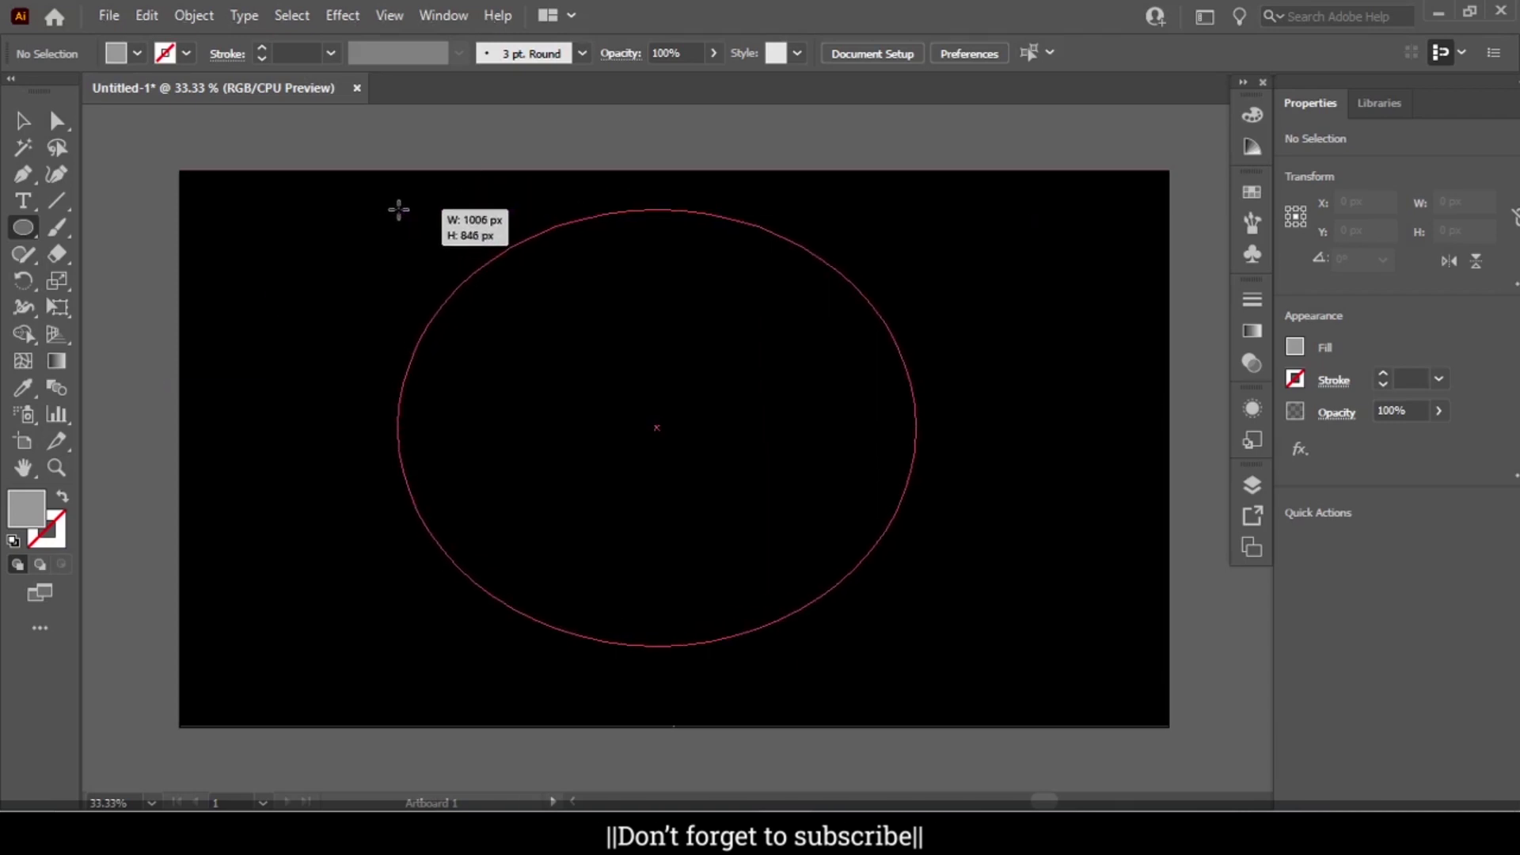
pyautogui.moveTo(397, 209); pyautogui.dragTo(399, 209)
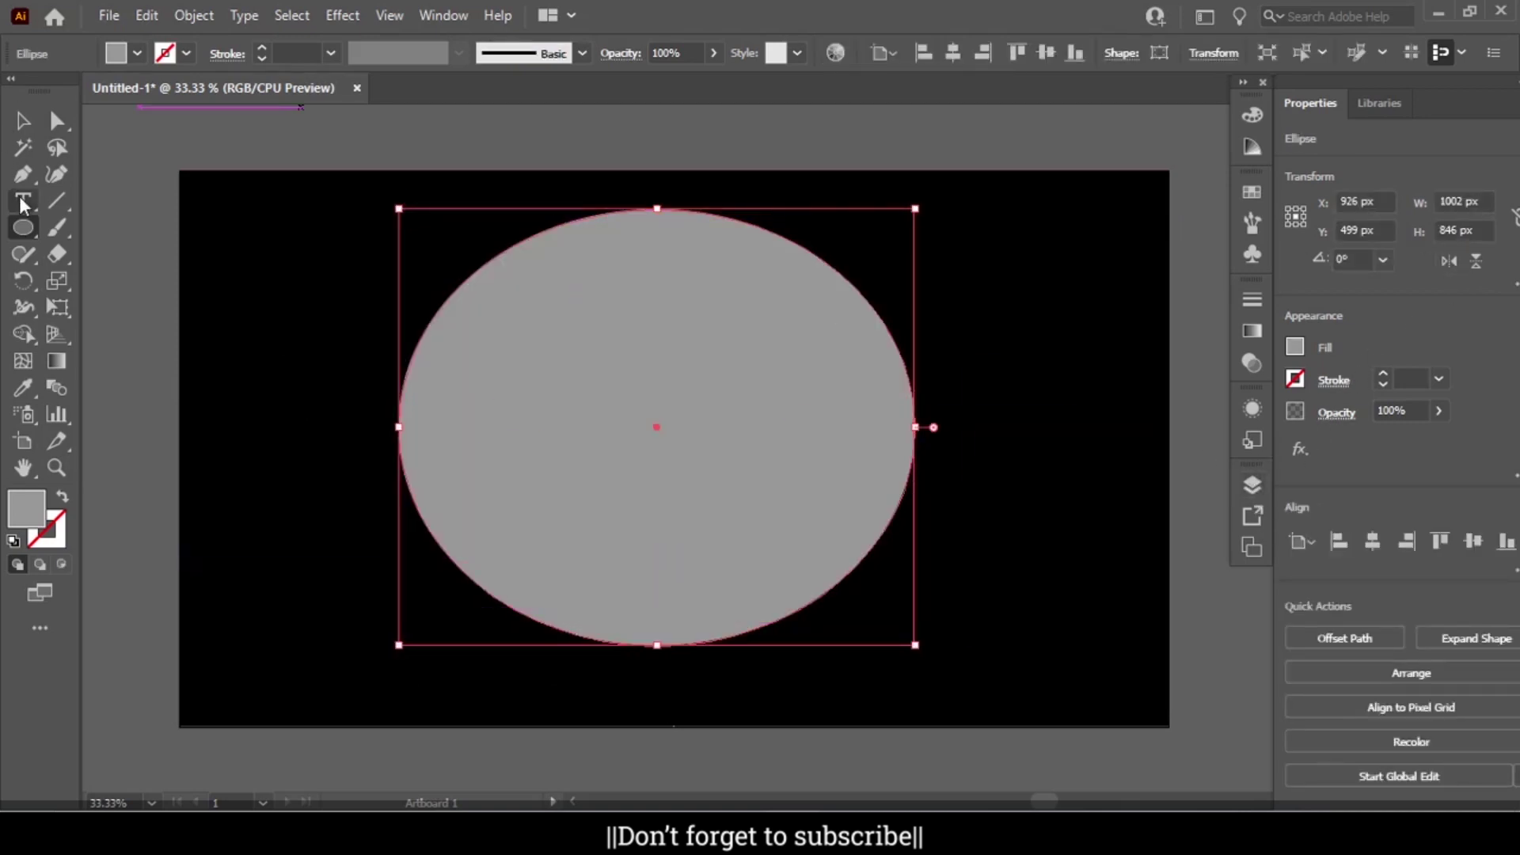
# Select the black rectangle and oval, and remove the oval with the Shape Builder
pyautogui.click(21, 125)
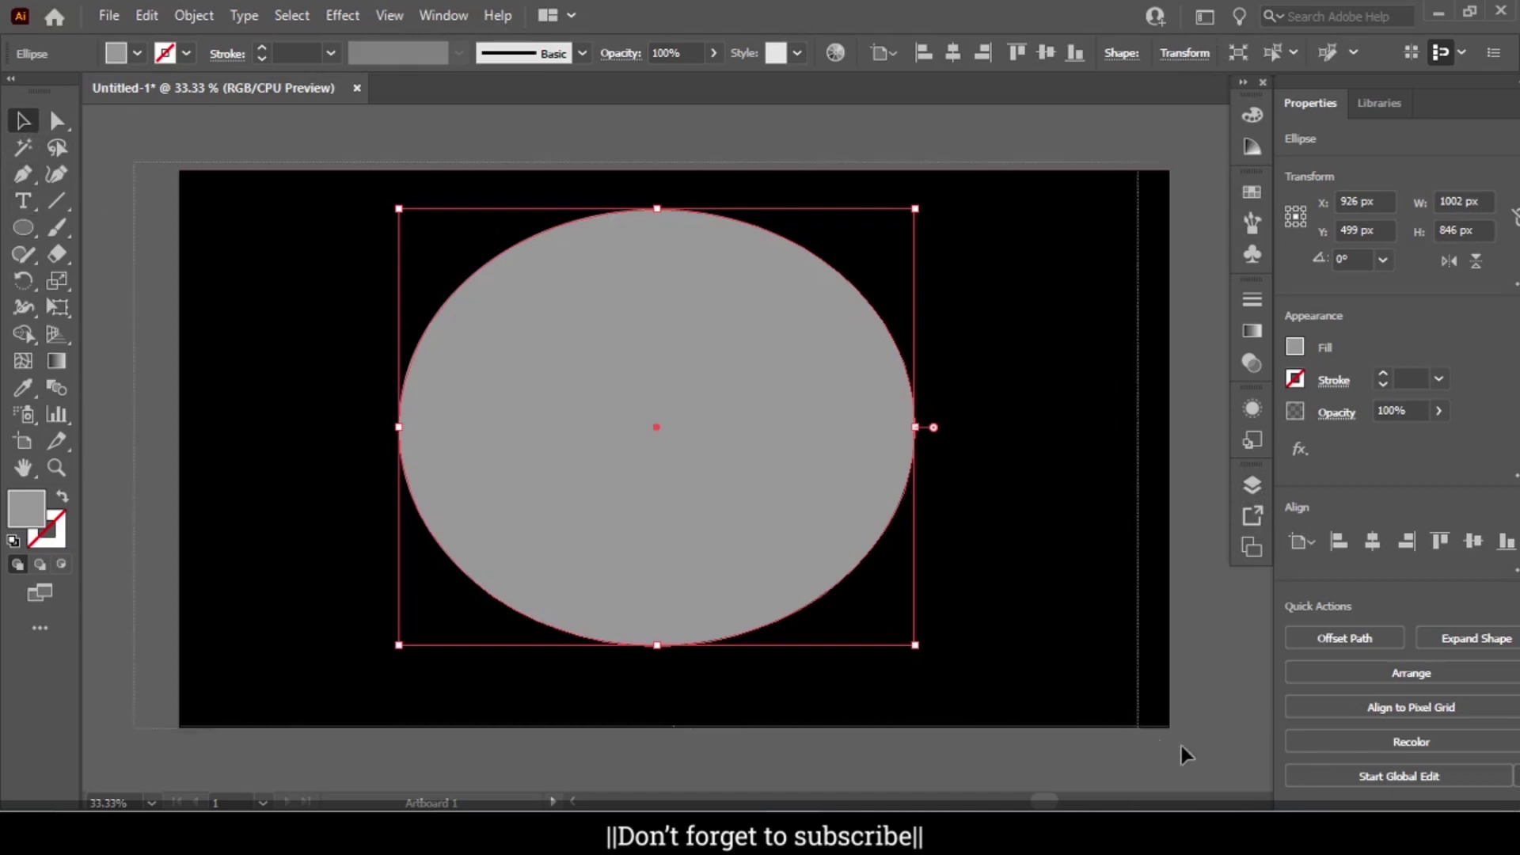
pyautogui.hotkey('ctrl', 'a')
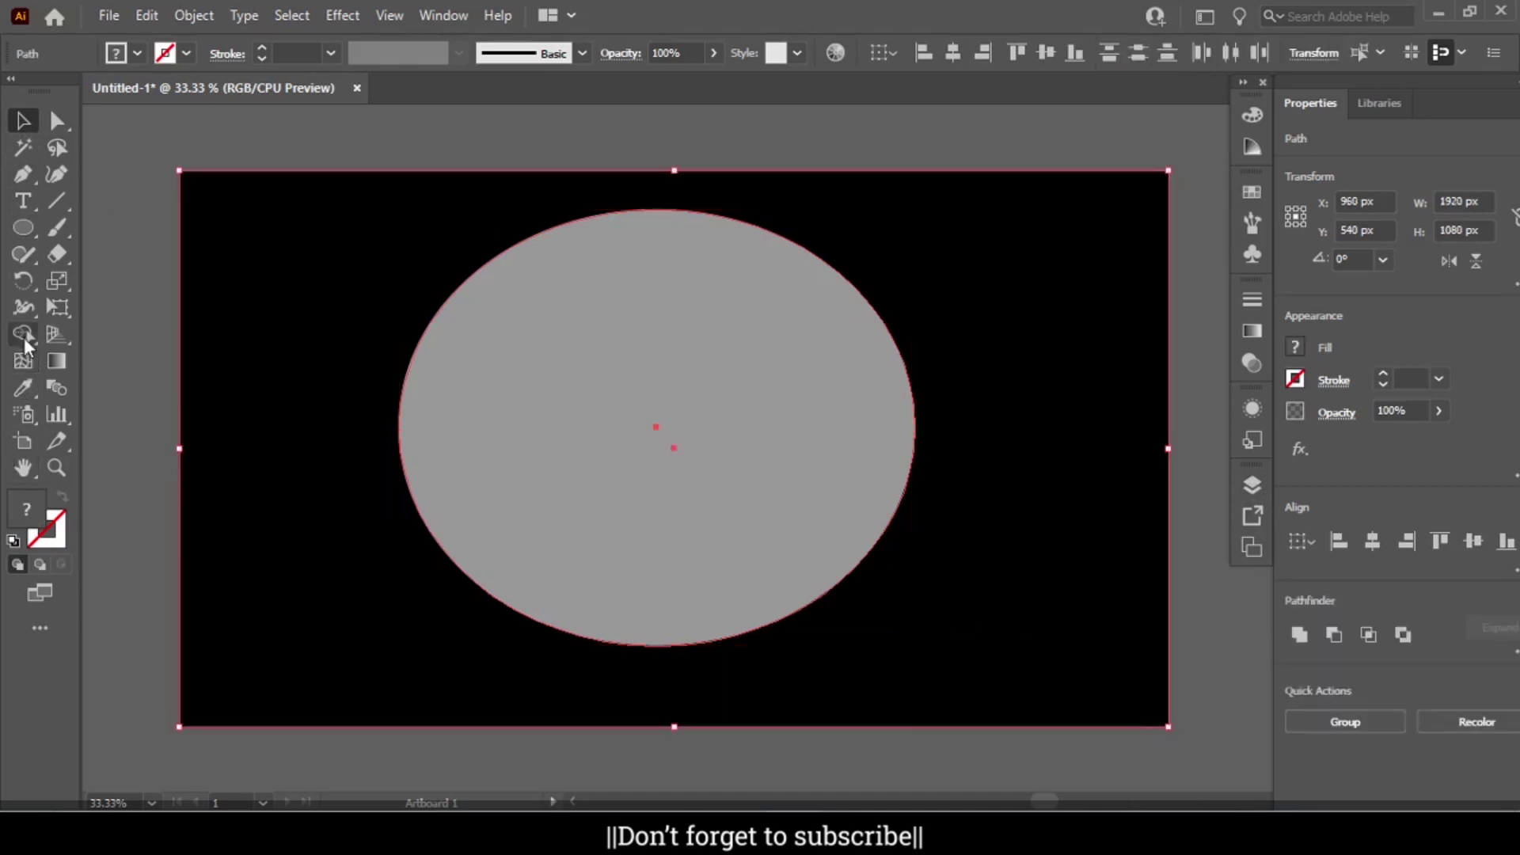
pyautogui.click(24, 335)
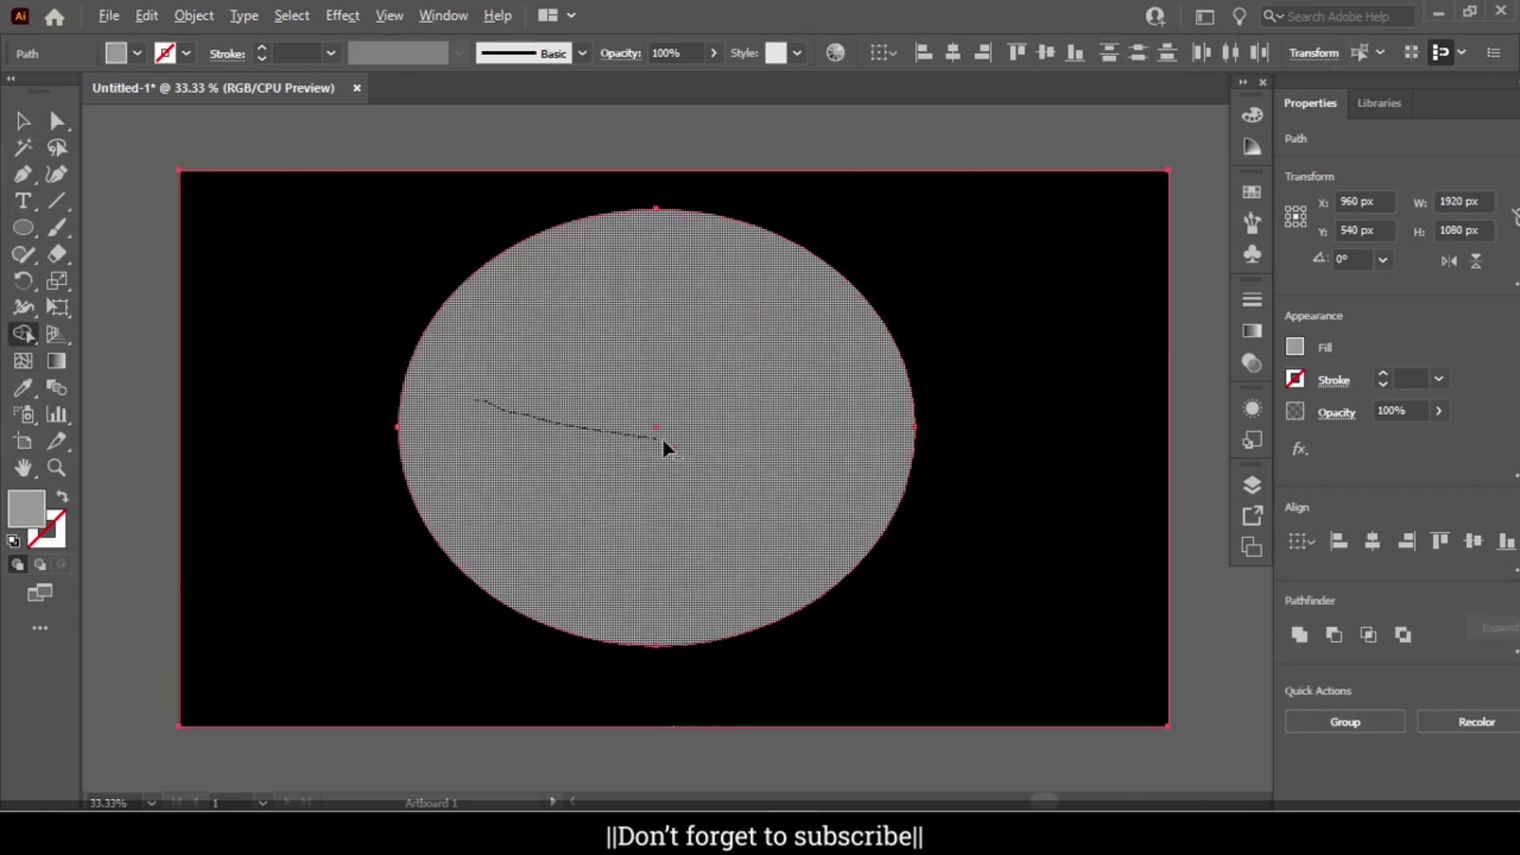
pyautogui.moveTo(664, 447); pyautogui.dragTo(729, 481)
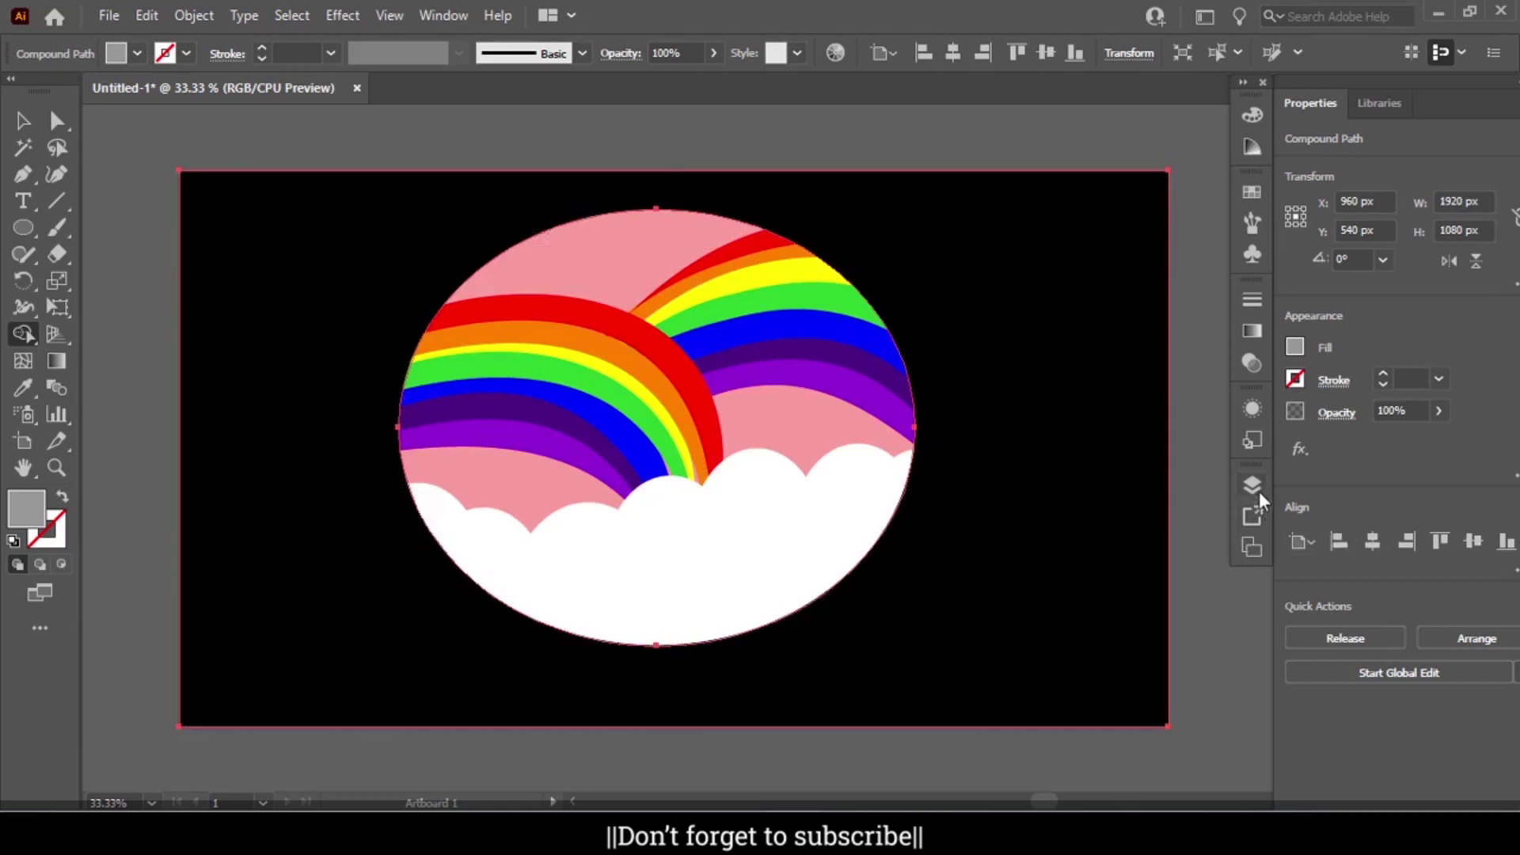
pyautogui.click(1249, 484)
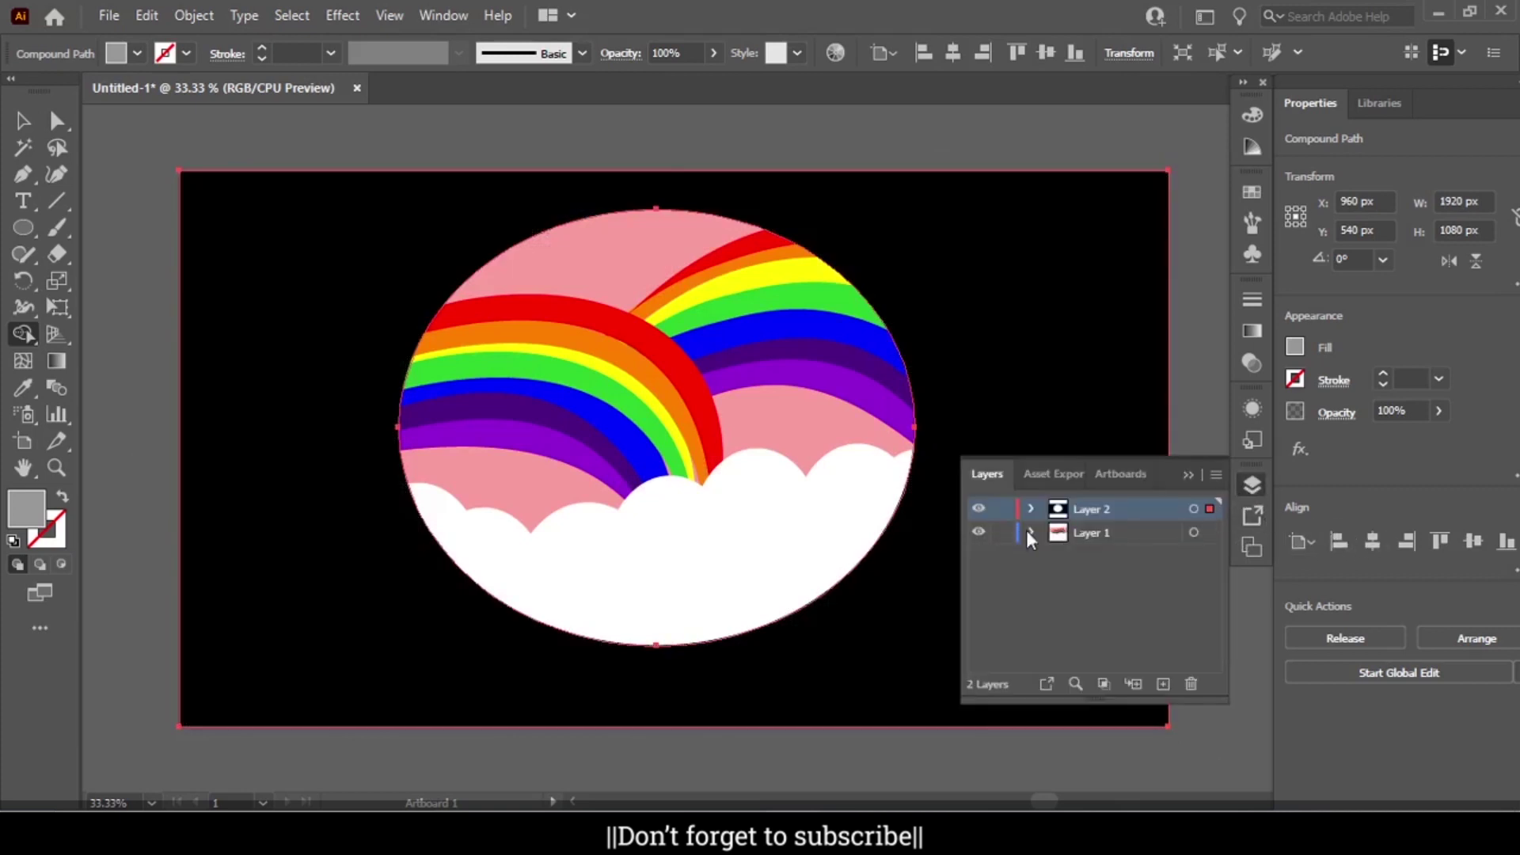
# Select all the rainbows, clouds and oval frame and apply a Drop Shadow with 30 px X offset
pyautogui.press('v')
pyautogui.moveTo(1198, 719); pyautogui.dragTo(166, 163)
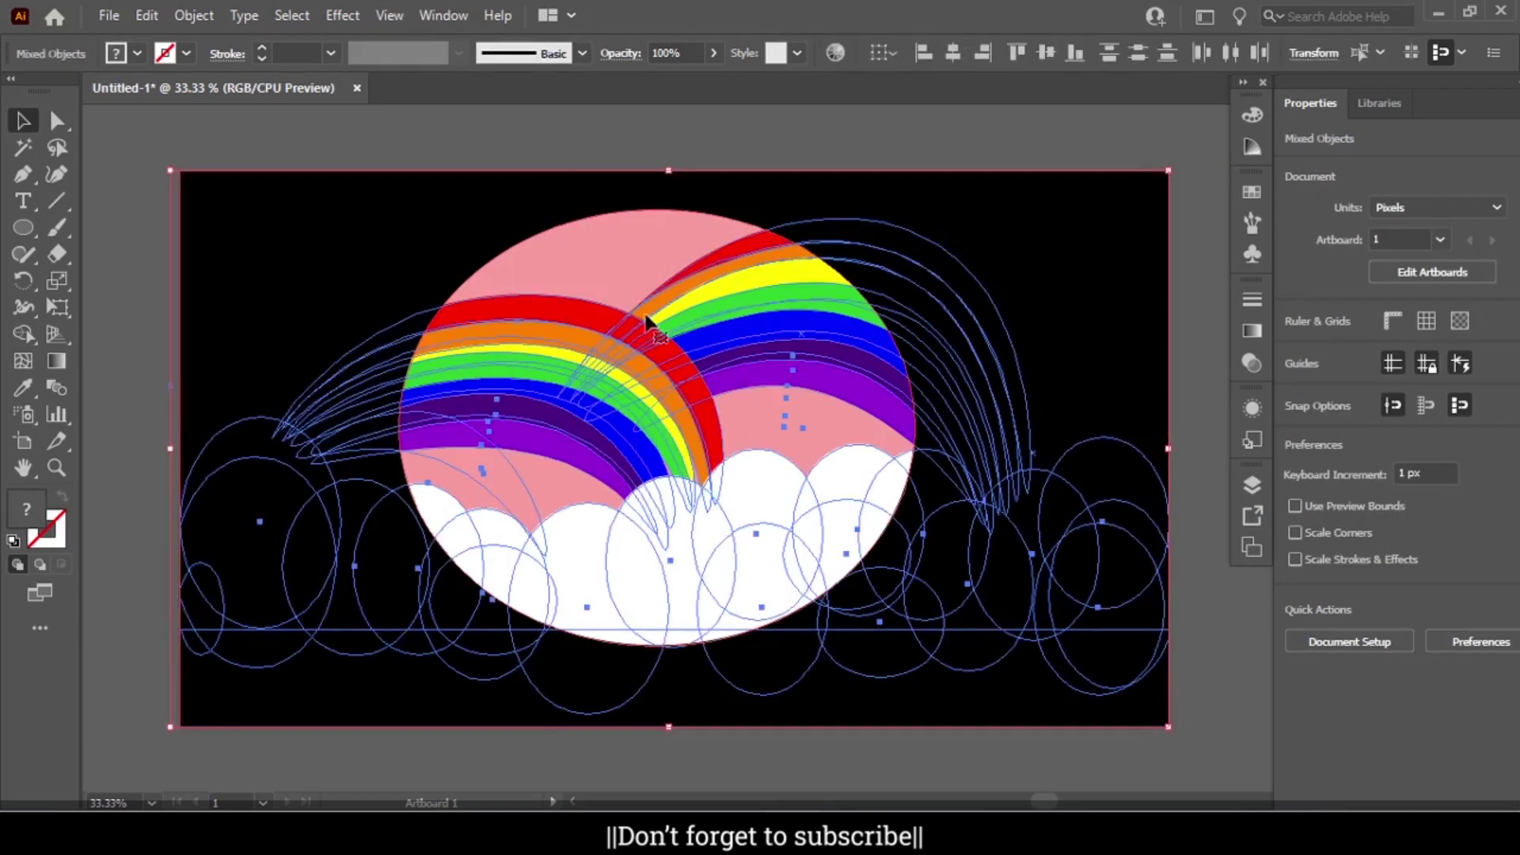
pyautogui.click(360, 17)
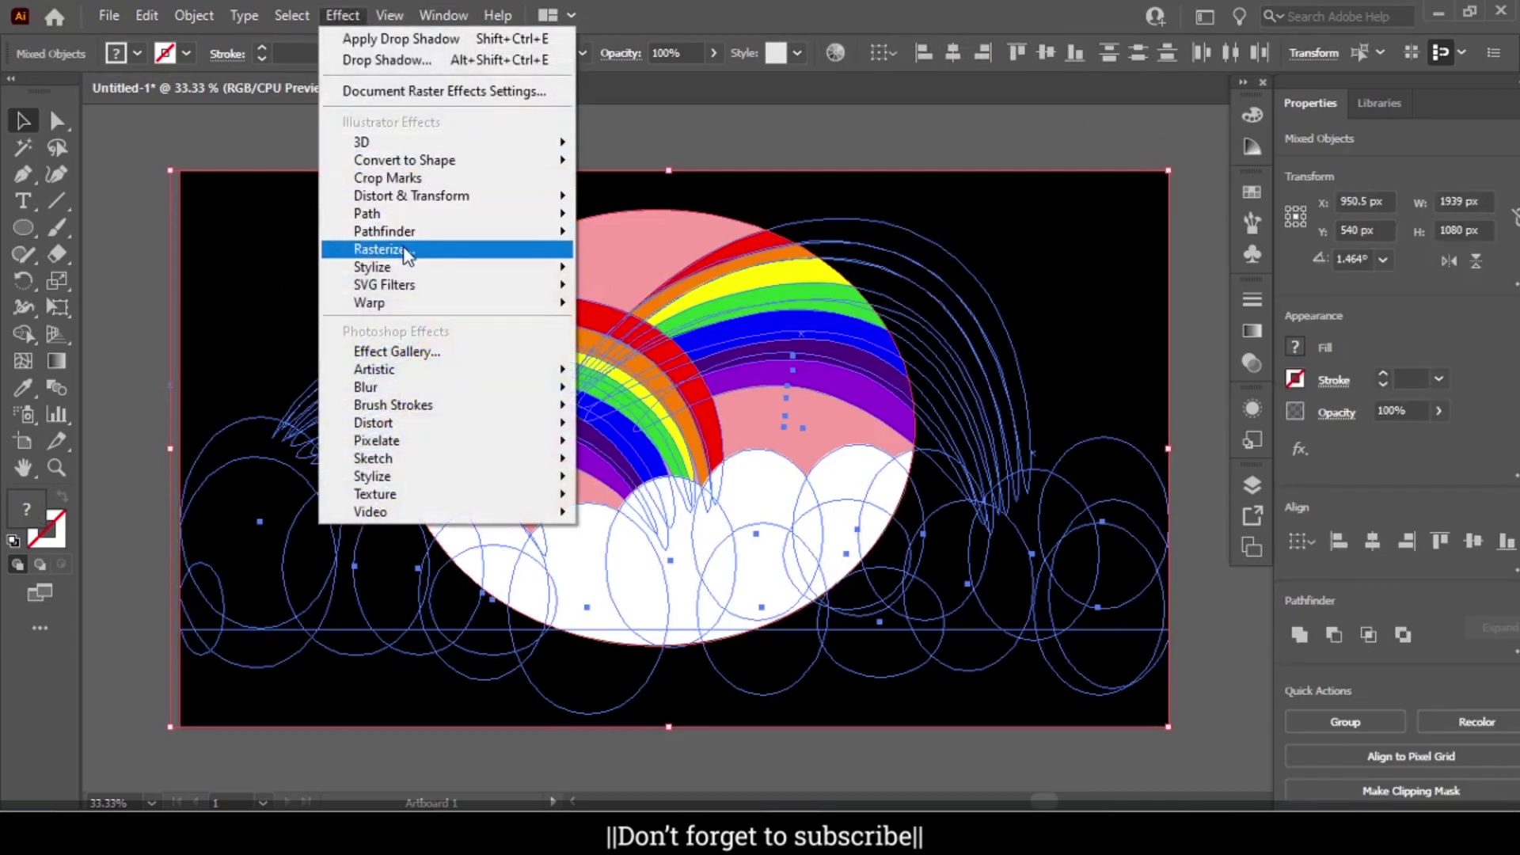
pyautogui.click(608, 267)
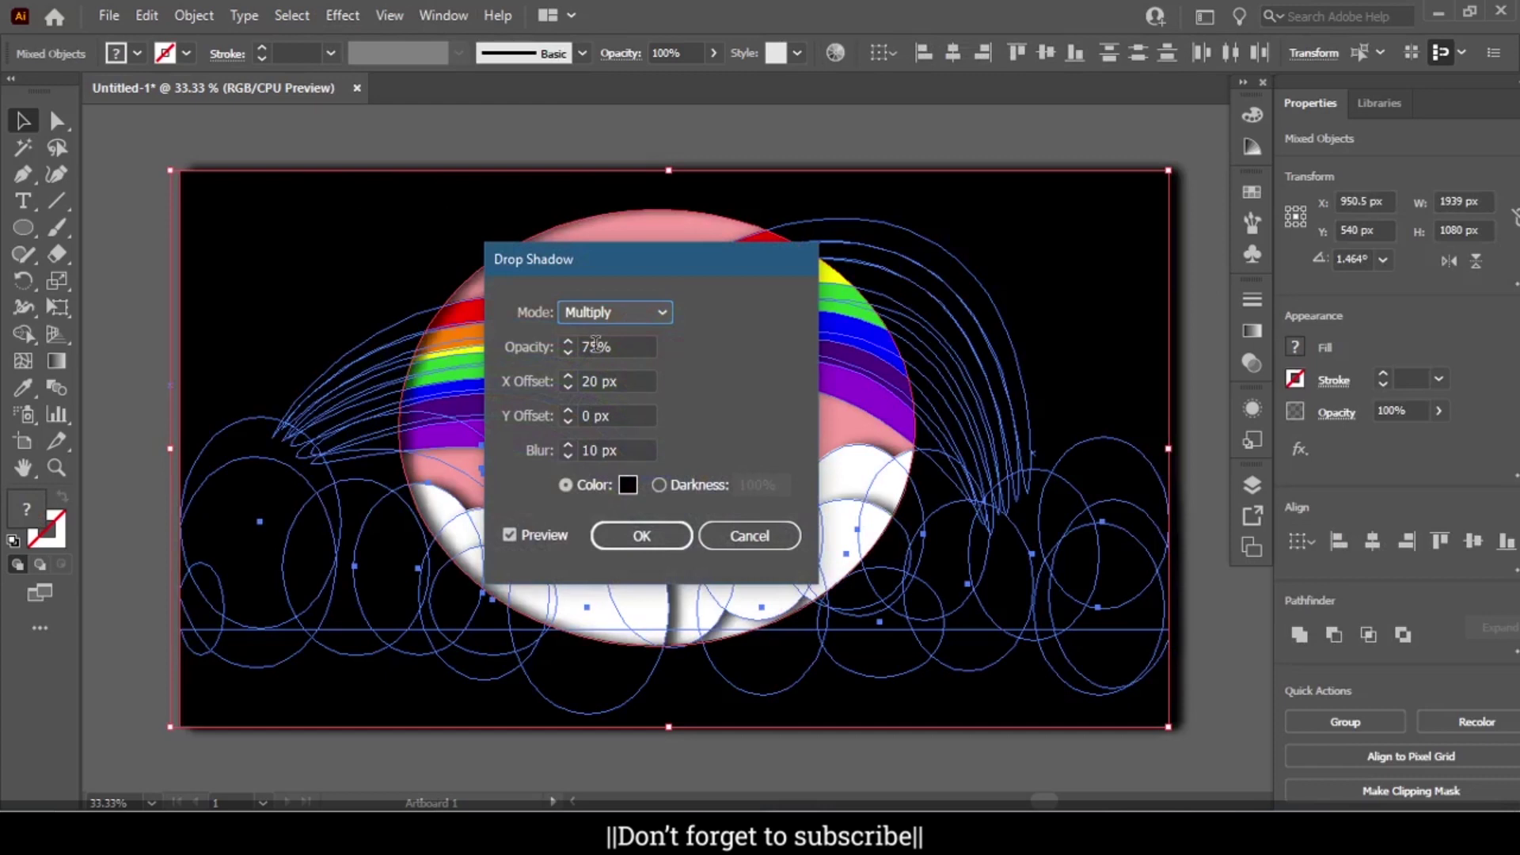
pyautogui.click(623, 381)
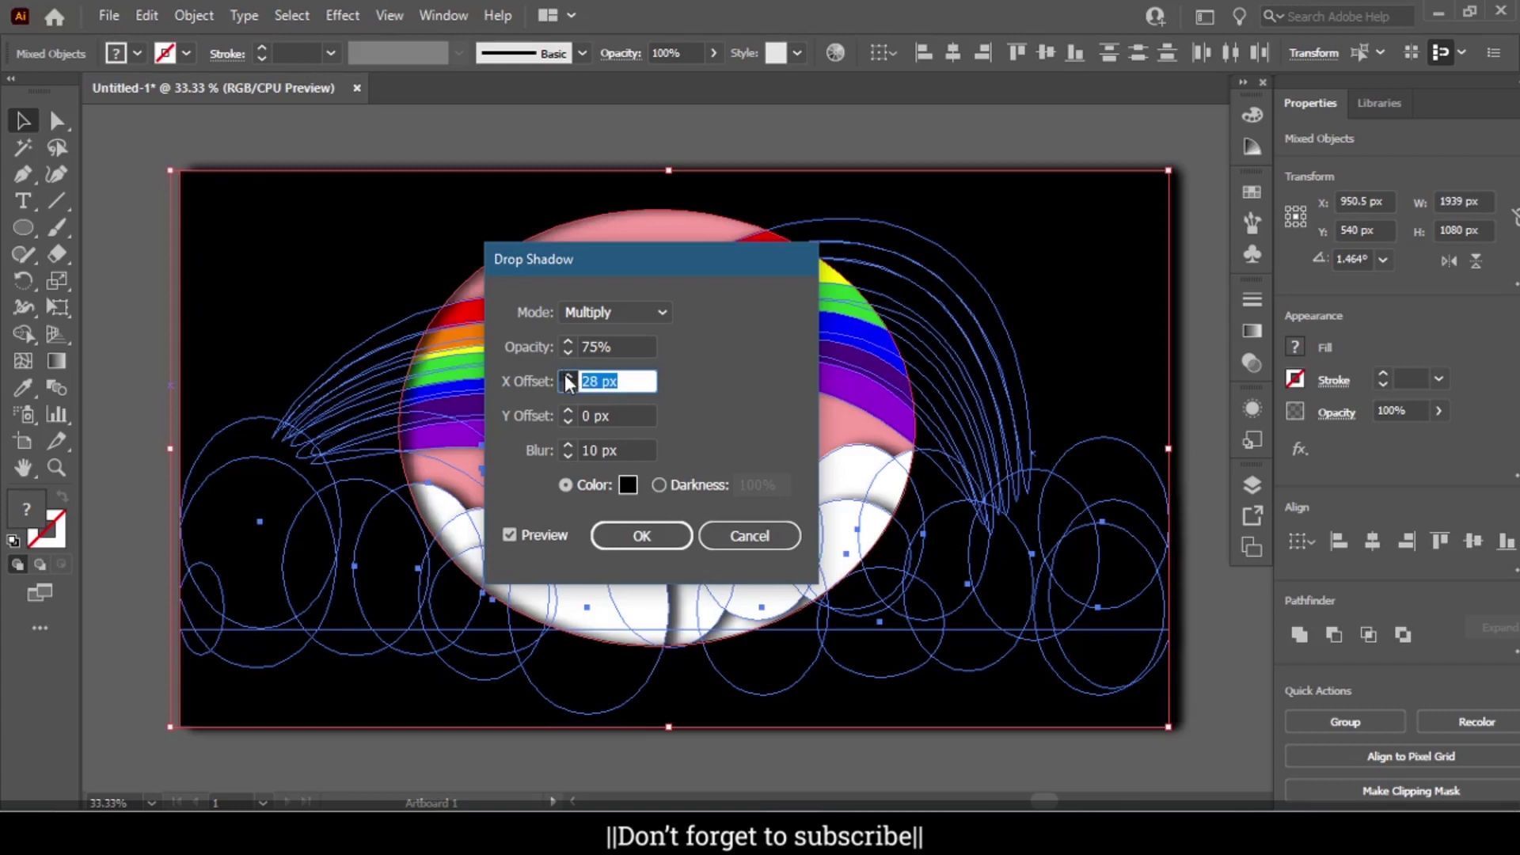
pyautogui.click(568, 378)
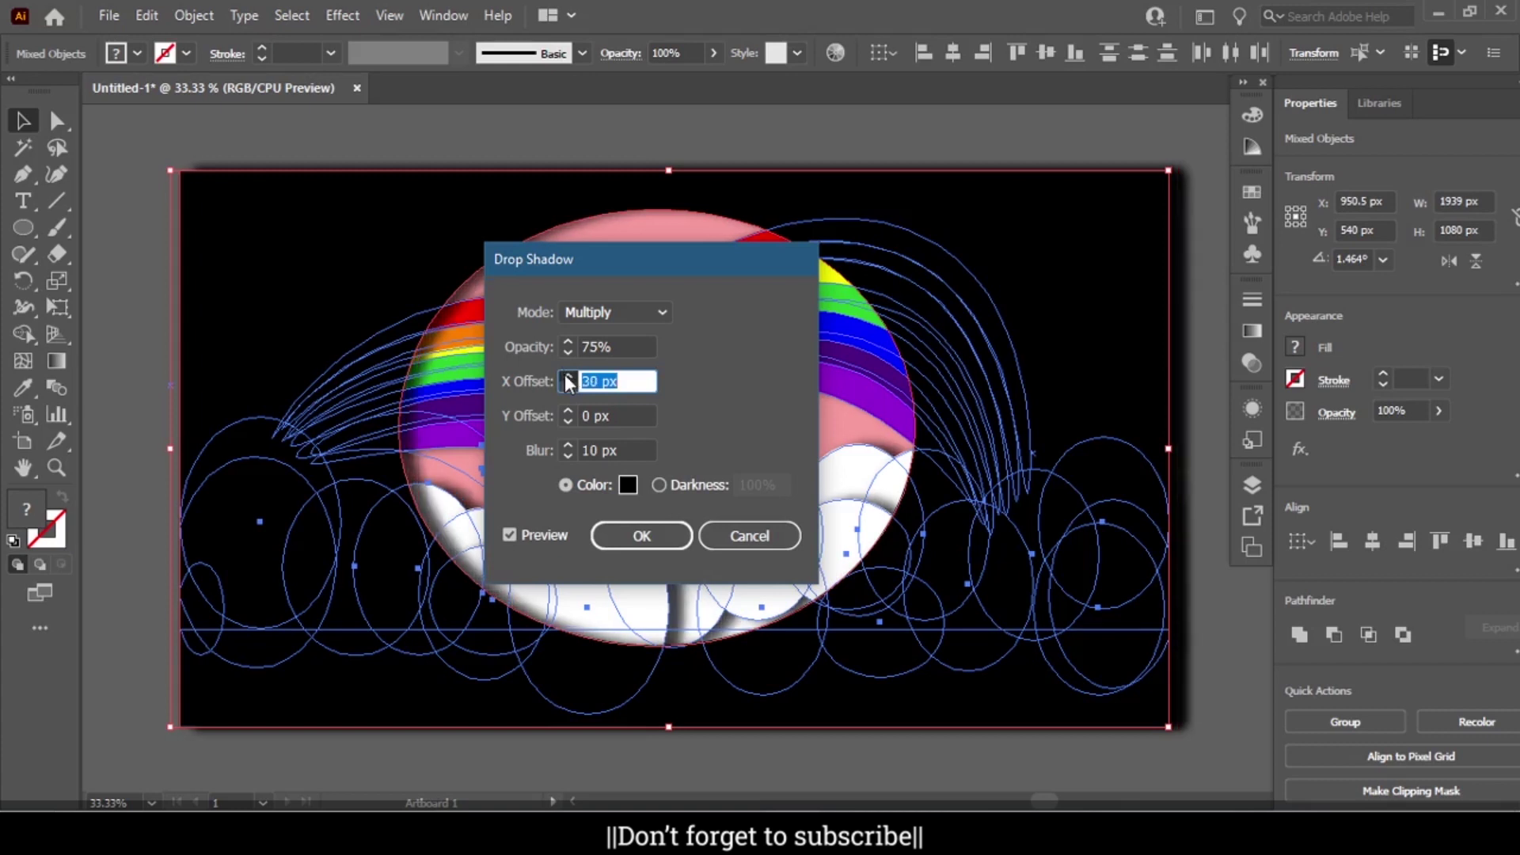
pyautogui.click(643, 535)
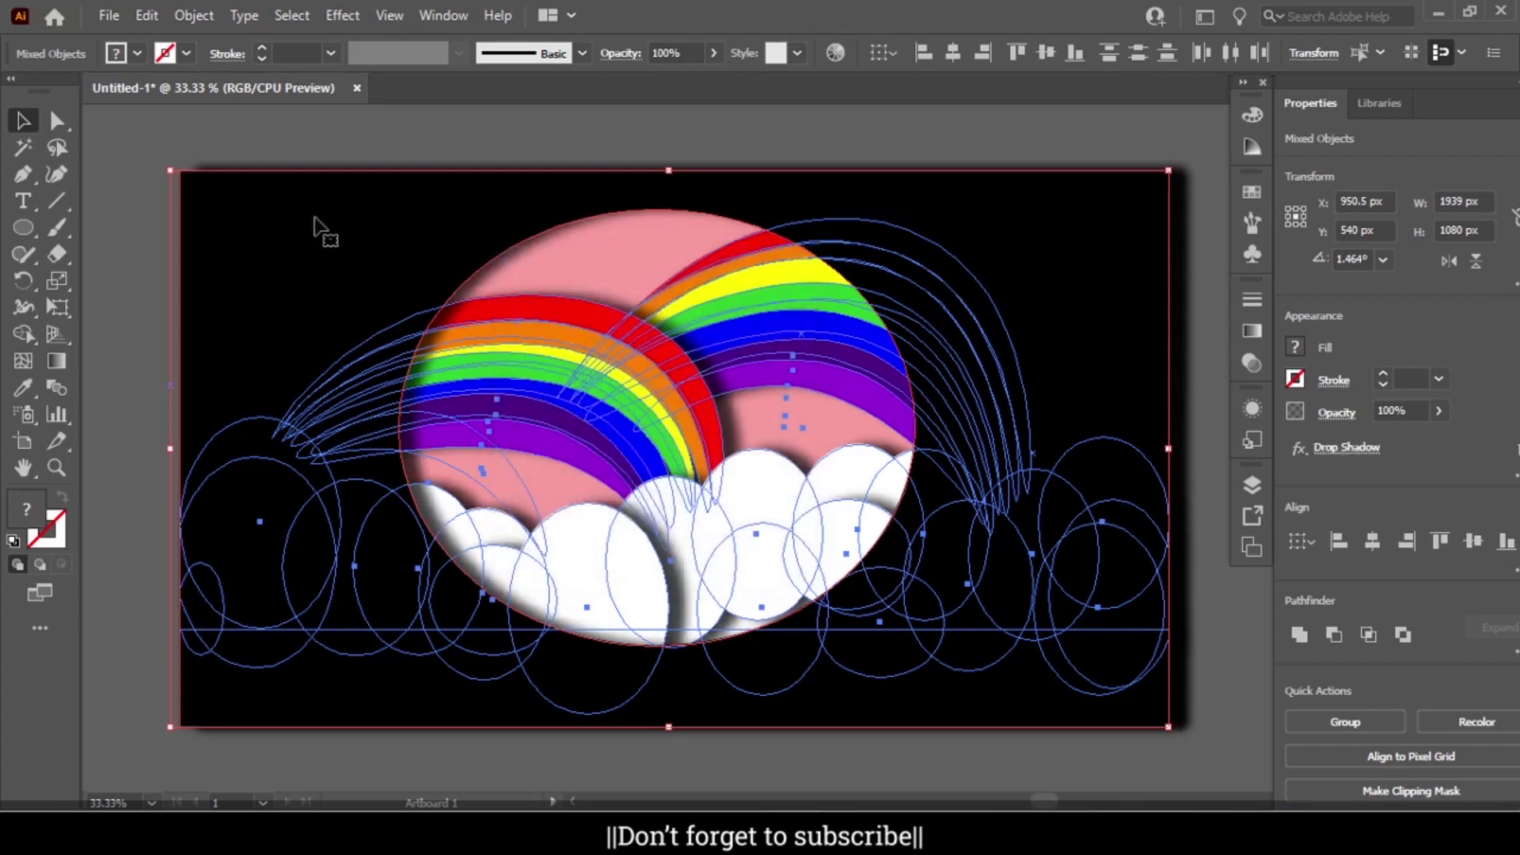
pyautogui.click(152, 136)
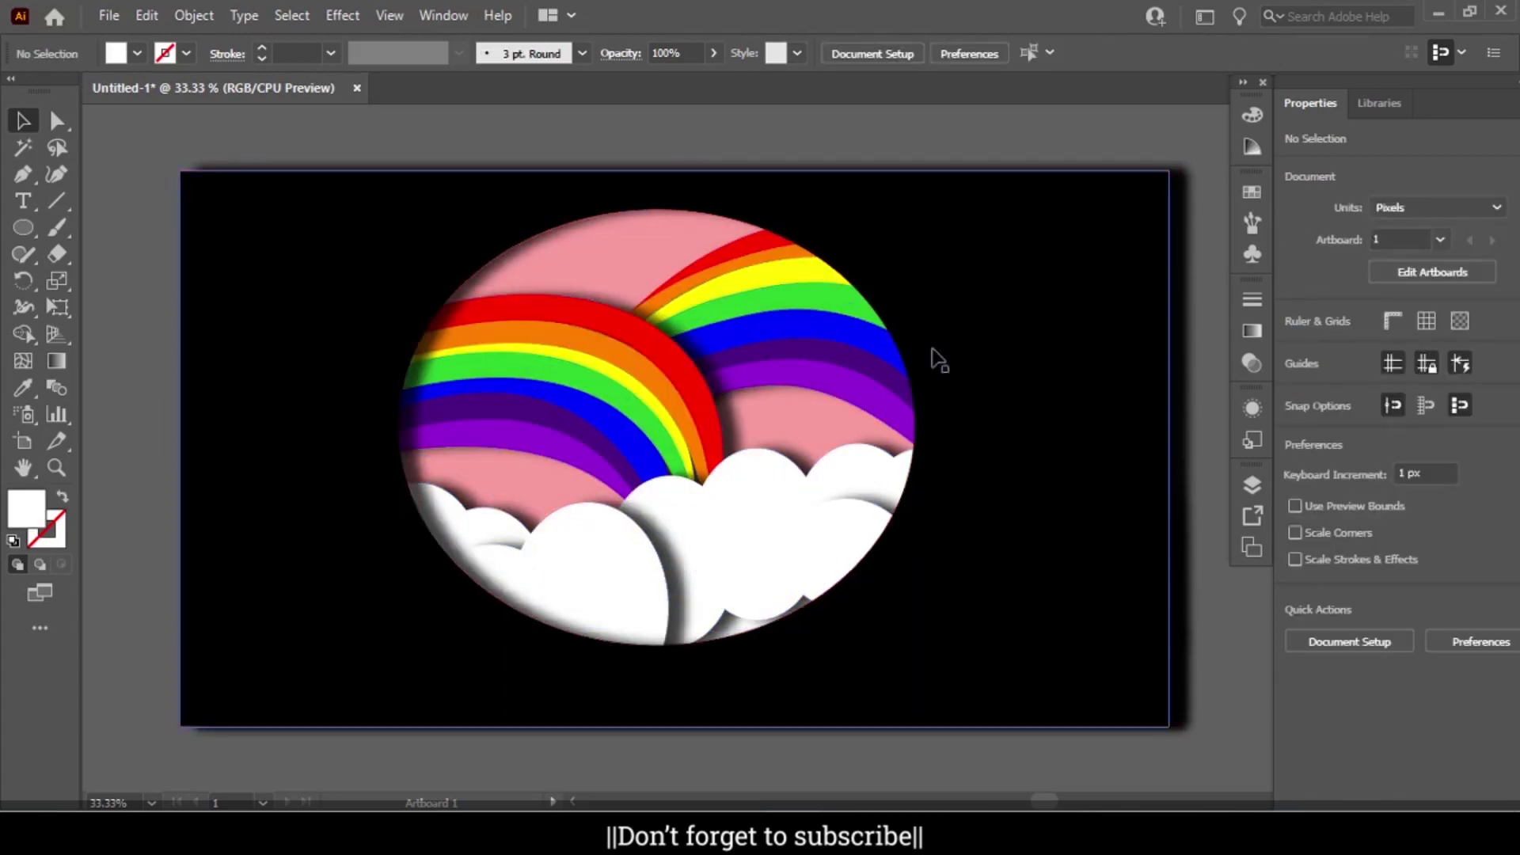